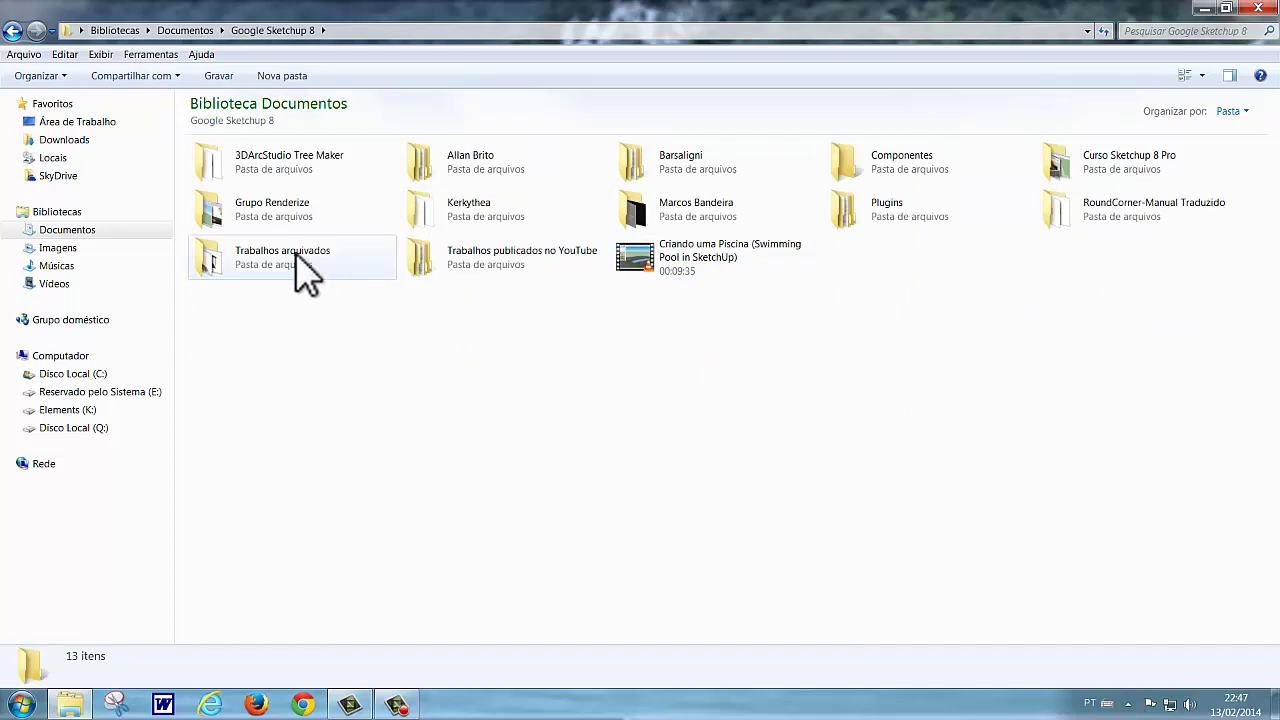
Step: Open the Abrigo model from the Trabalhos arquivados folder in SketchUp, keeping the current Windows colour scheme without further reminders
{"action": "double_click", "coordinate": [295, 252]}
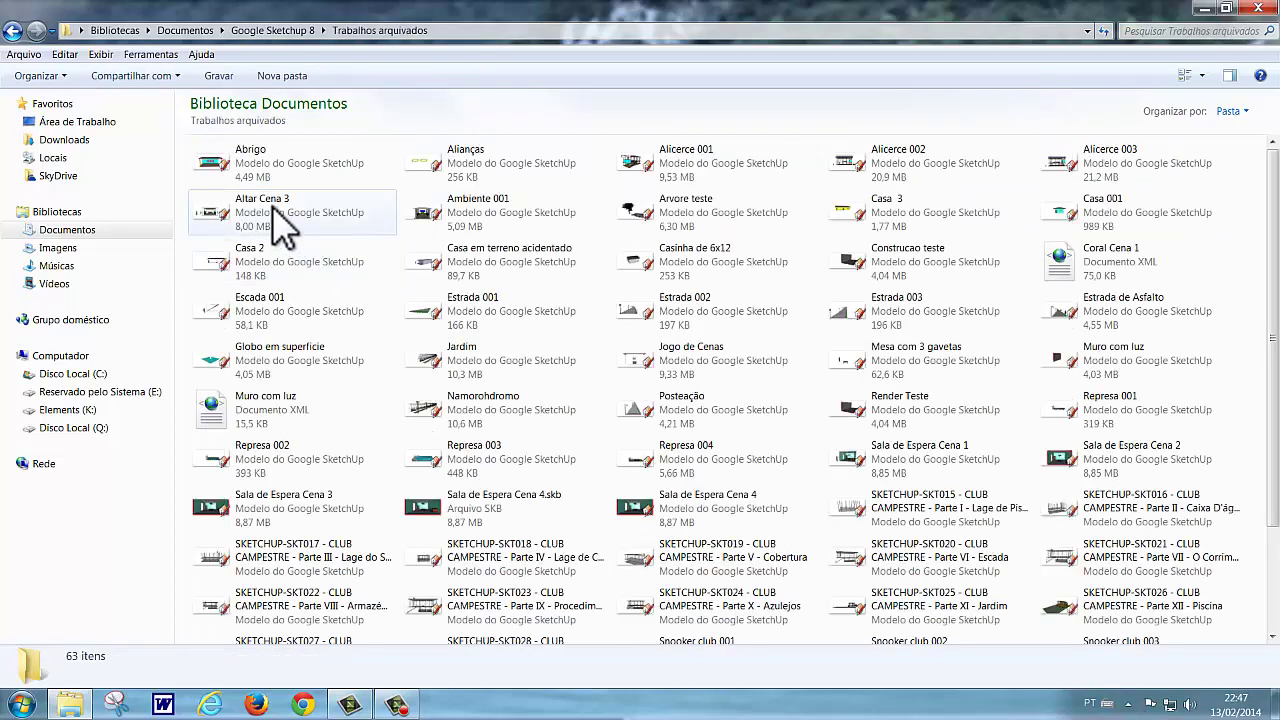
{"action": "mouse_move", "coordinate": [258, 168]}
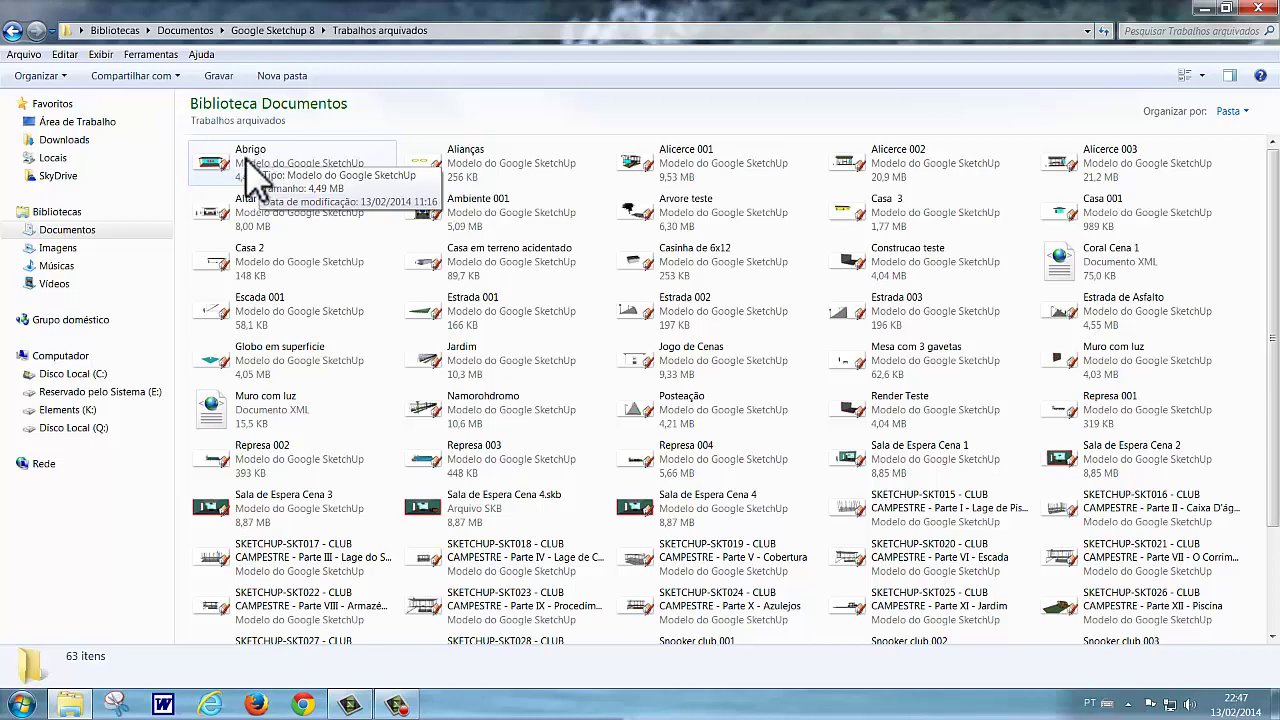
{"action": "double_click", "coordinate": [252, 168]}
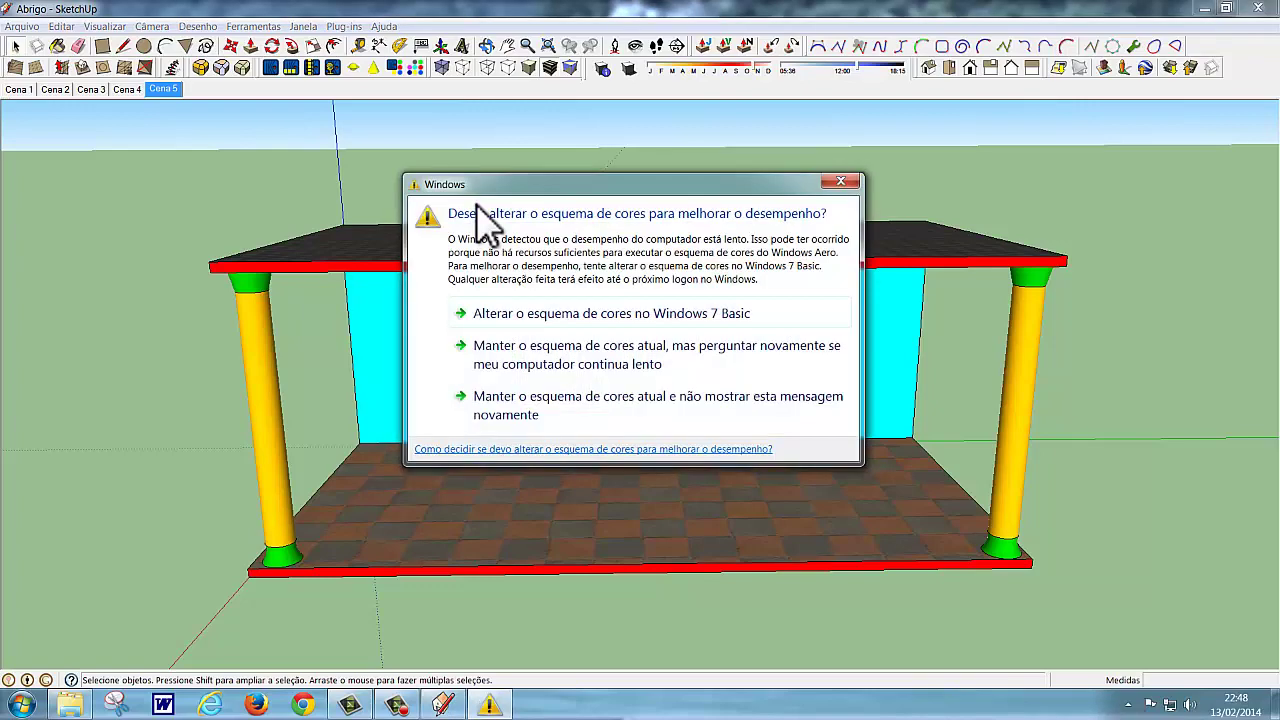
{"action": "left_click", "coordinate": [520, 412]}
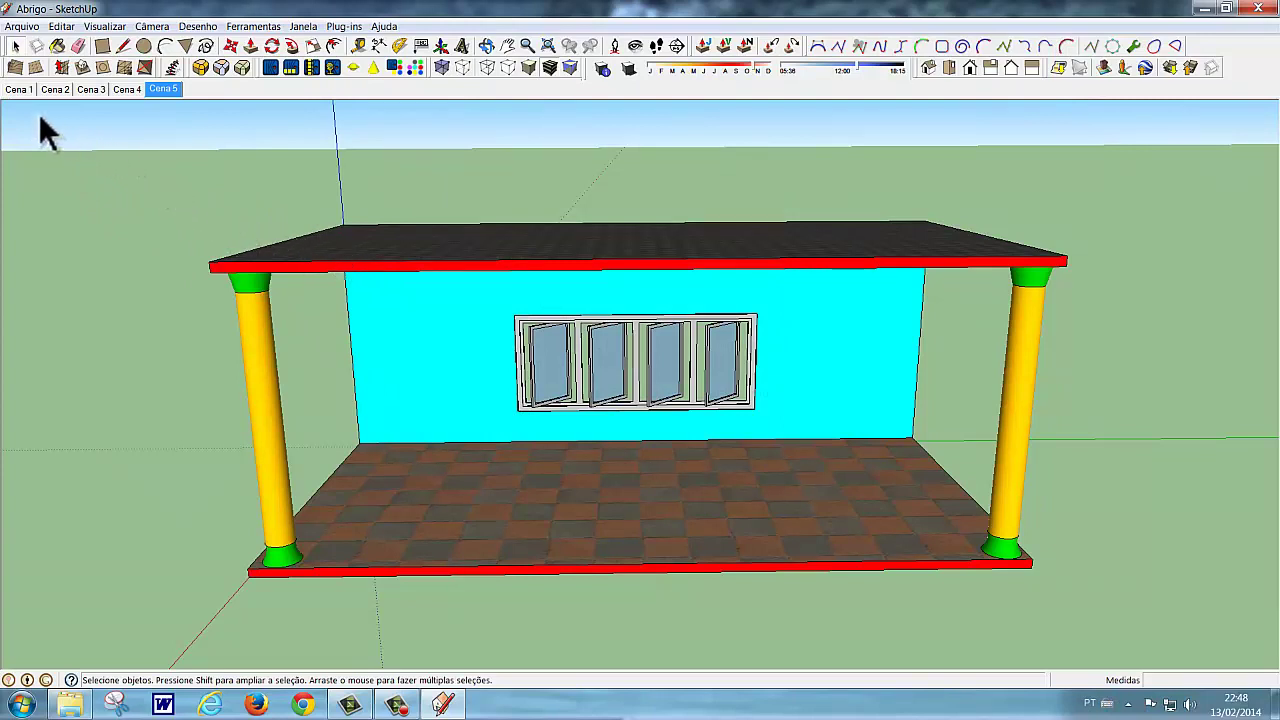
Step: Start a 2D graphic export of the Cena 5 view and choose the Imagens folder inside Kerkythea on drive C: as destination
{"action": "left_click", "coordinate": [20, 26]}
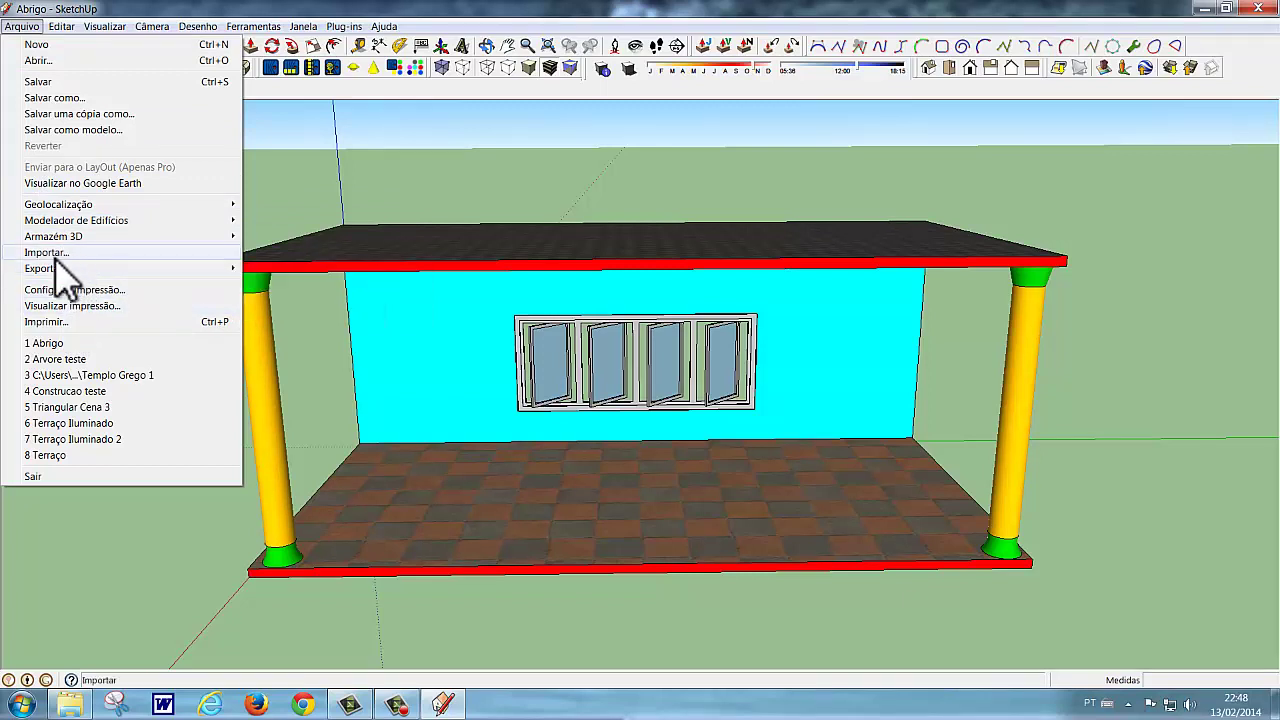
{"action": "mouse_move", "coordinate": [55, 270]}
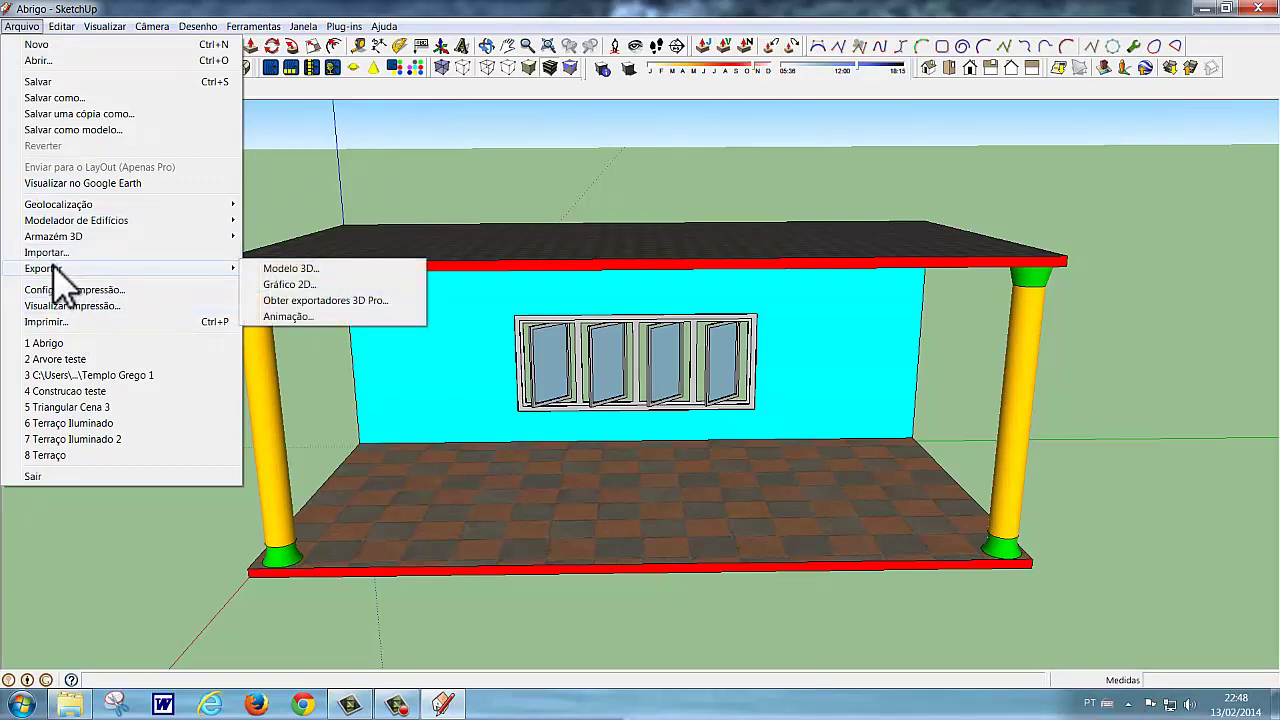
{"action": "left_click", "coordinate": [290, 284]}
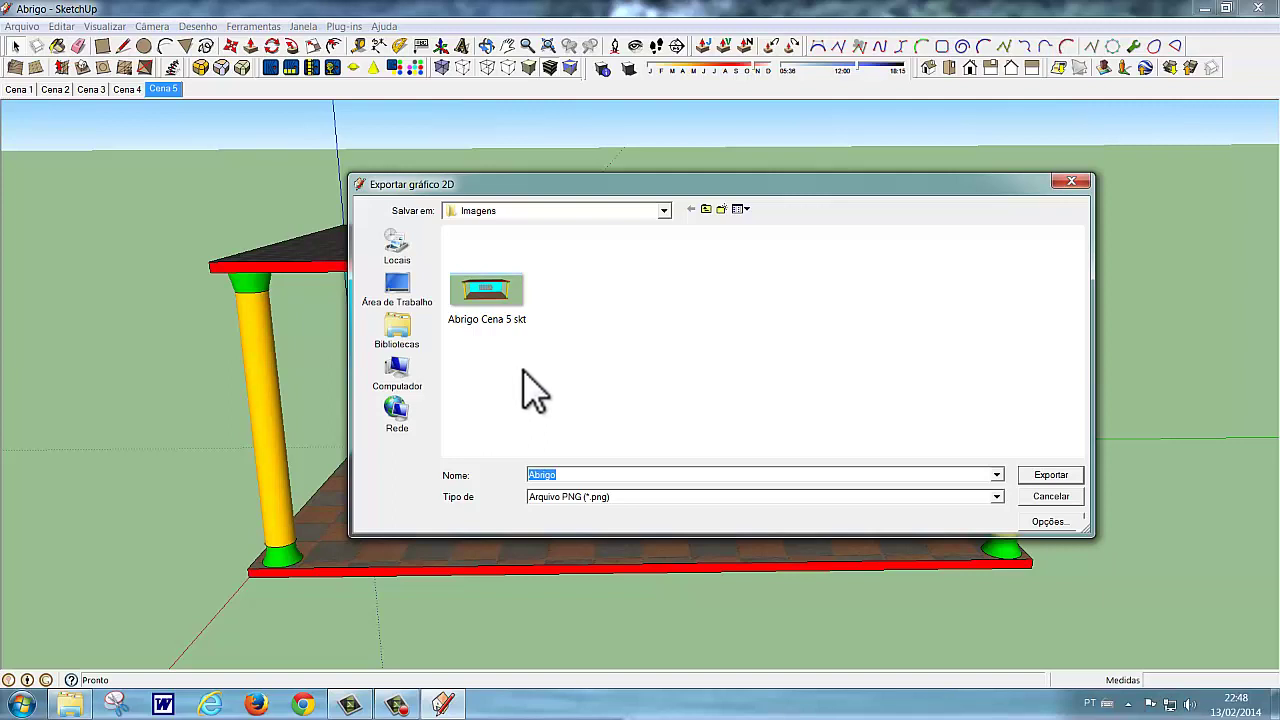
{"action": "left_click", "coordinate": [405, 380]}
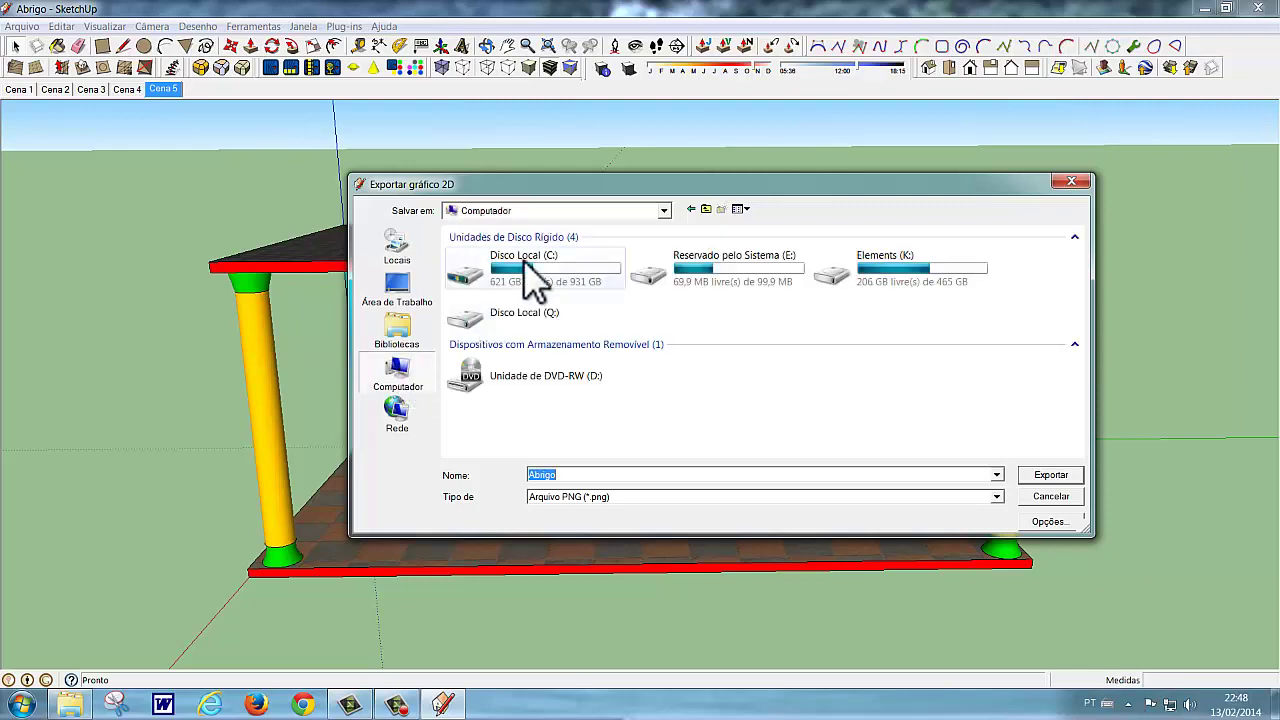
{"action": "double_click", "coordinate": [527, 280]}
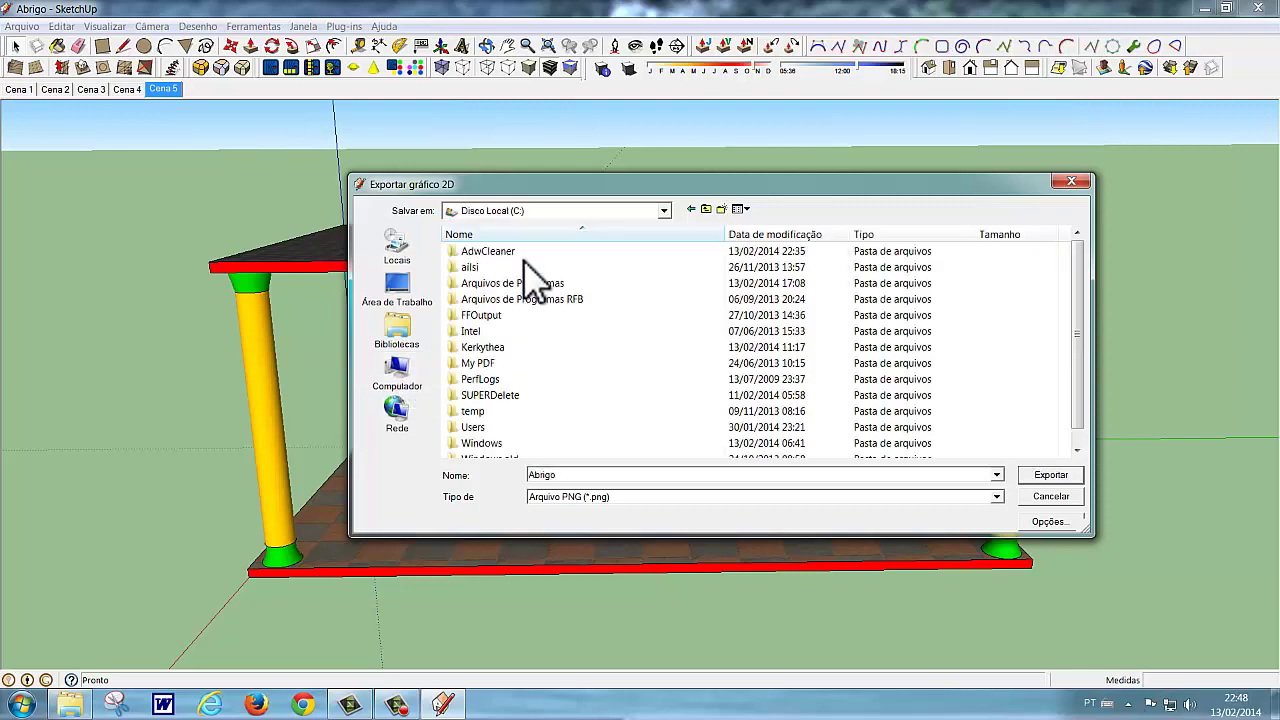
{"action": "left_click", "coordinate": [492, 348]}
{"action": "double_click", "coordinate": [490, 348]}
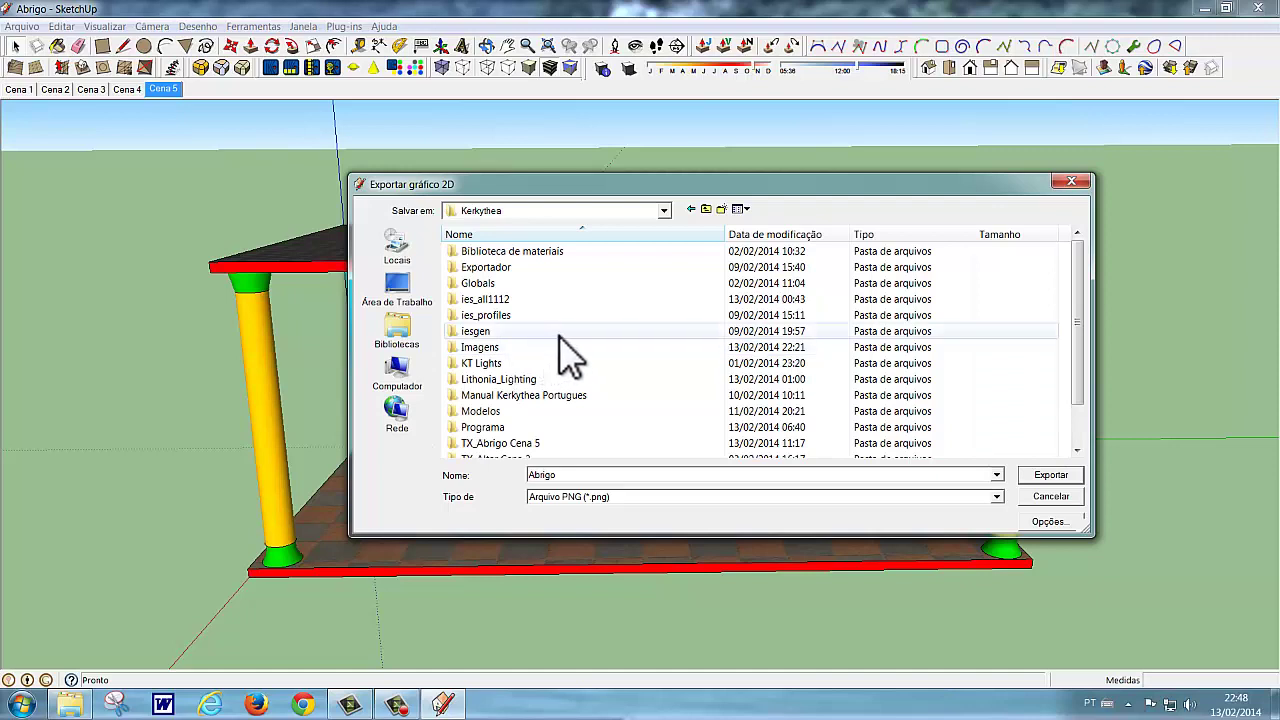
{"action": "double_click", "coordinate": [489, 350]}
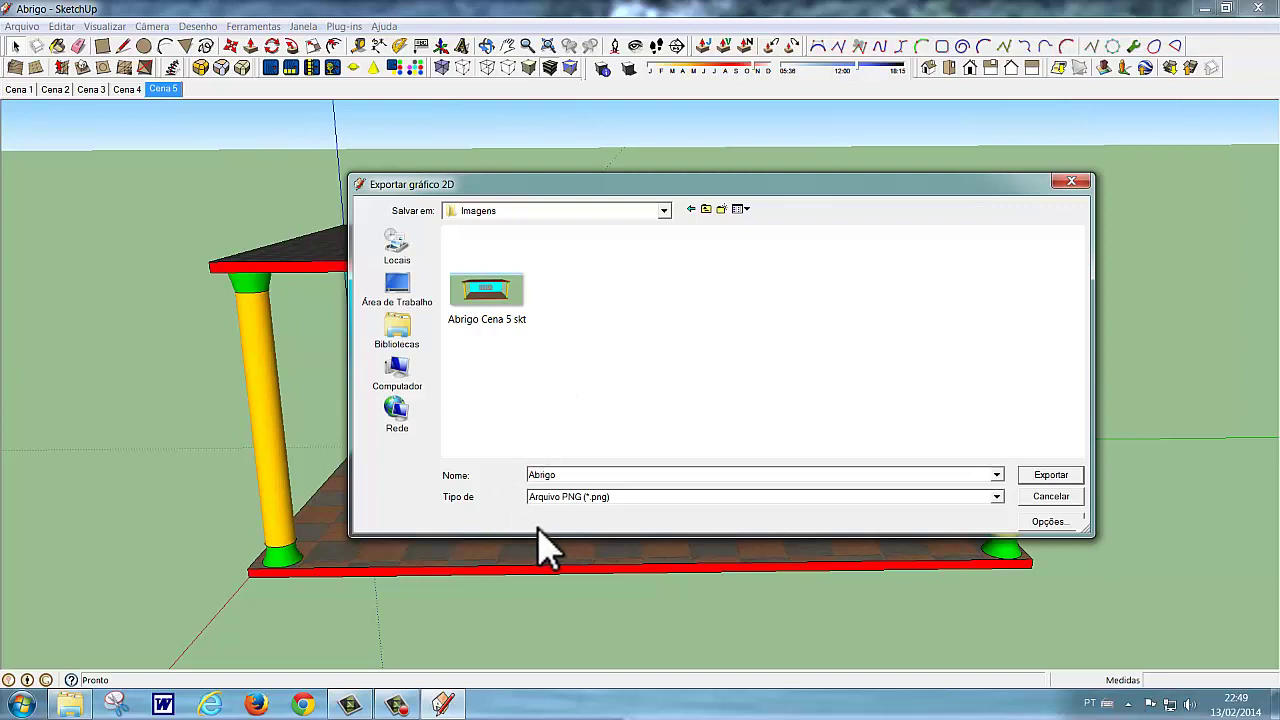
Step: Export the image as a PNG named "Abrigo Cena 5 skt", replacing the existing file
{"action": "double_click", "coordinate": [594, 477]}
{"action": "left_click", "coordinate": [617, 479]}
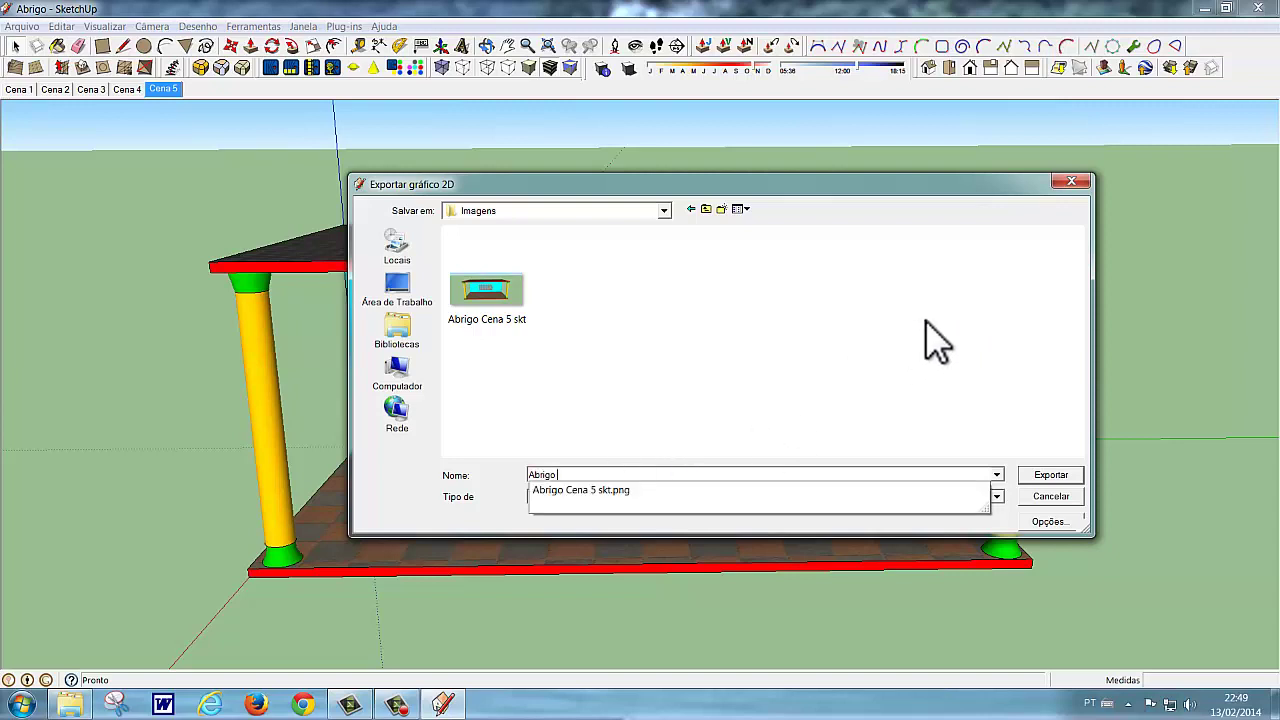
{"action": "type", "text": "Cena 5 s"}
{"action": "type", "text": "kt"}
{"action": "left_click", "coordinate": [1048, 476]}
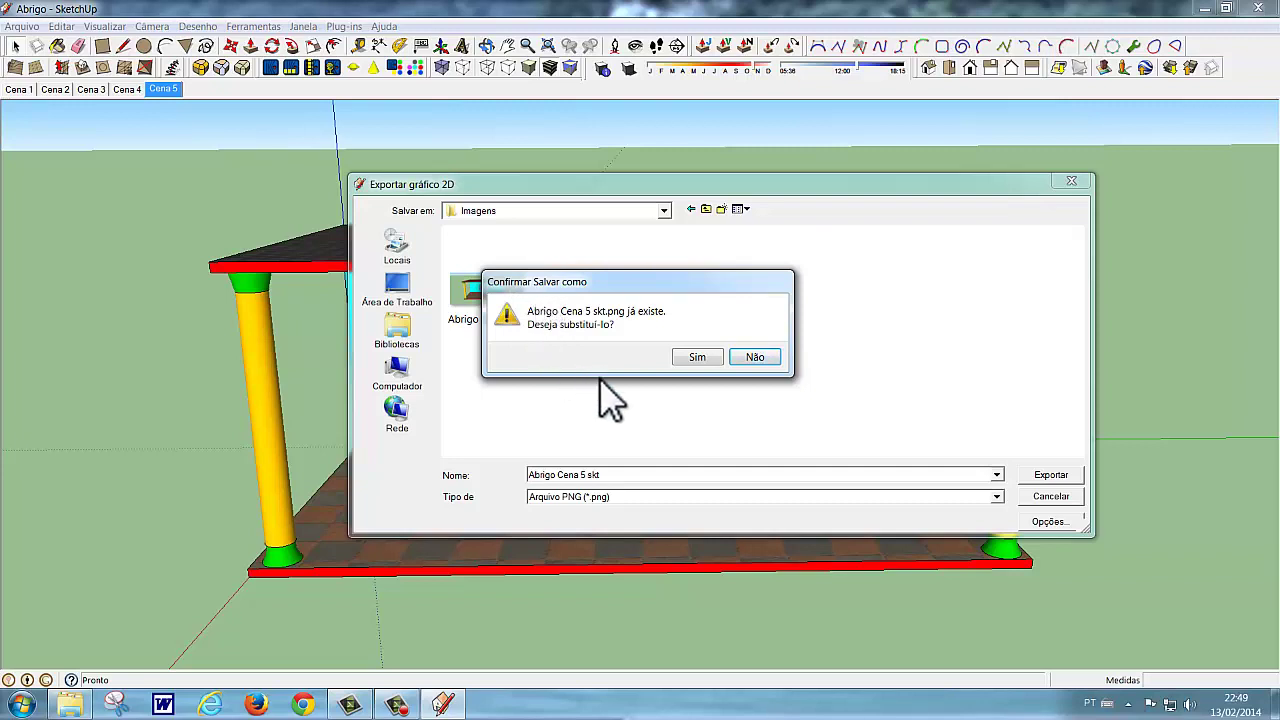
{"action": "left_click", "coordinate": [698, 360]}
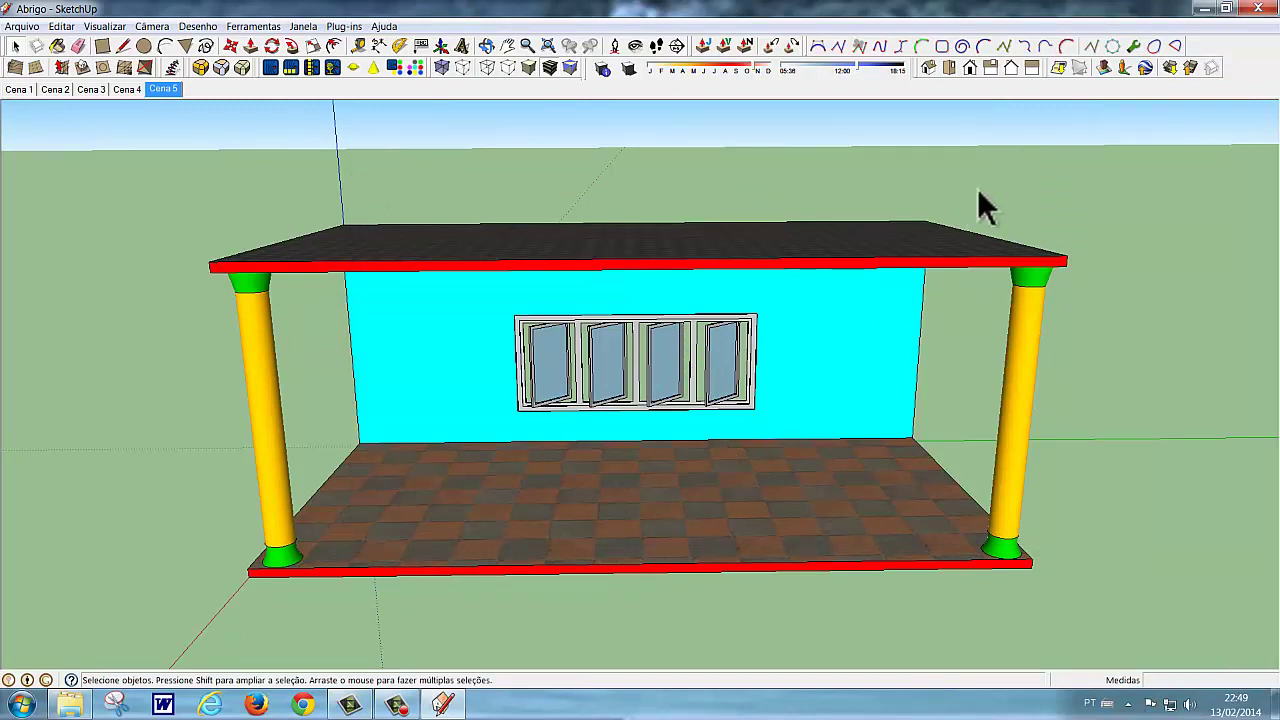
Step: Close SketchUp and the folder window, and launch Kerkythea 2008
{"action": "left_click", "coordinate": [1258, 8]}
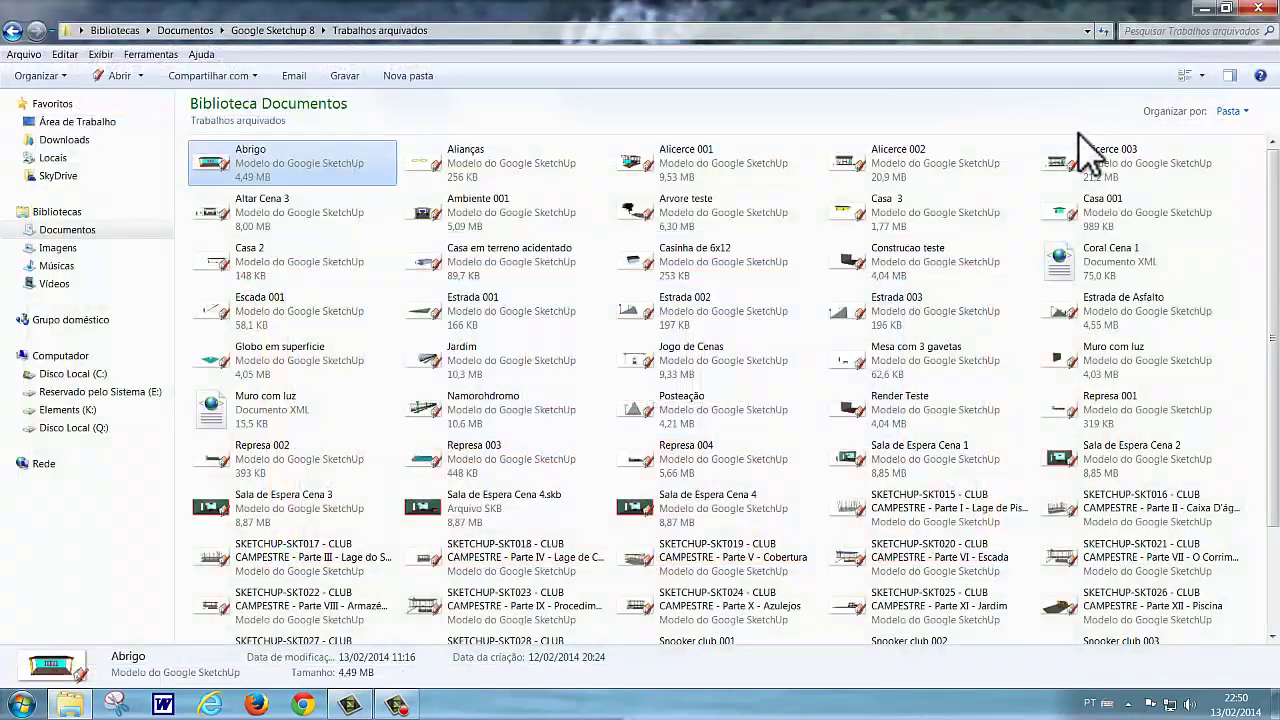
{"action": "left_click", "coordinate": [1258, 8]}
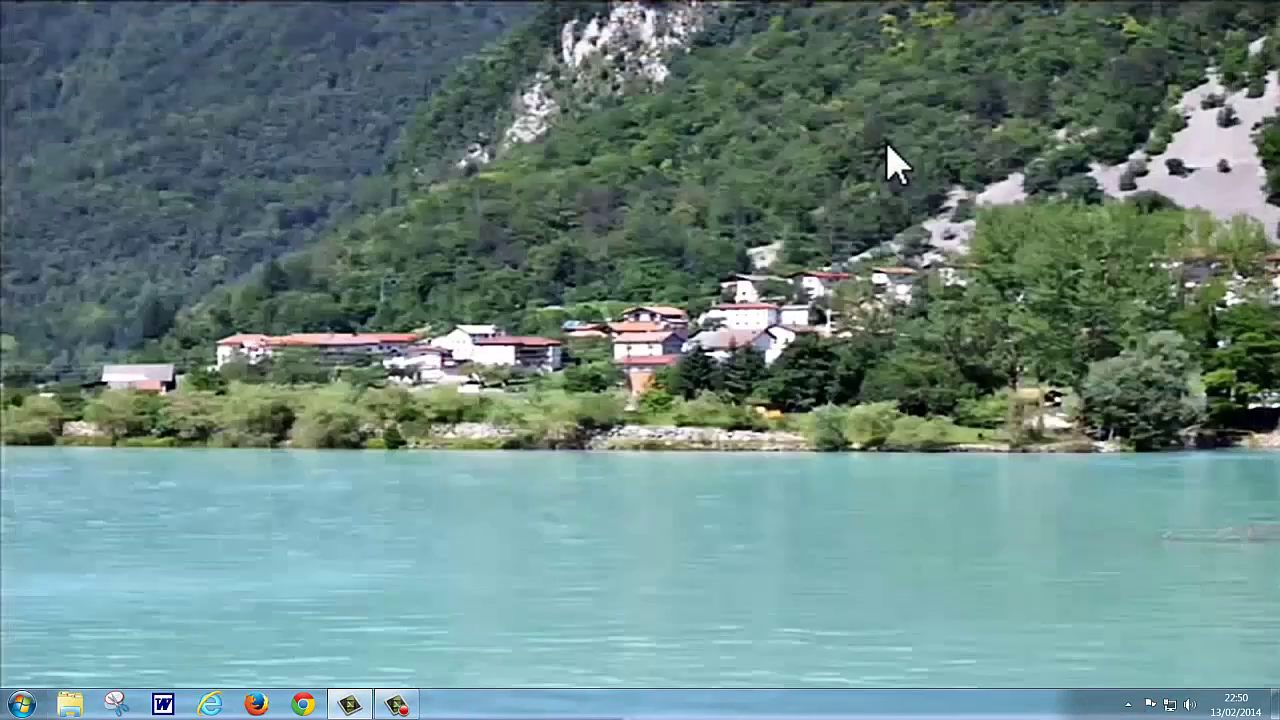
{"action": "left_click", "coordinate": [22, 704]}
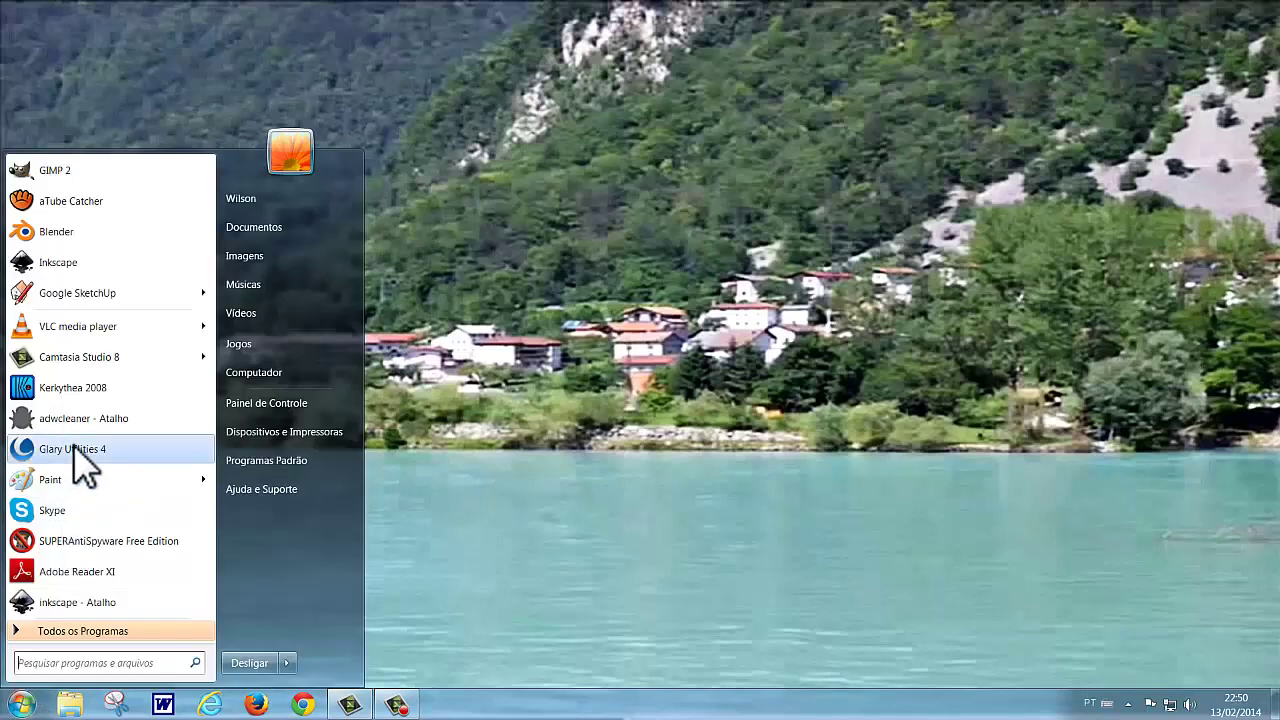
{"action": "left_click", "coordinate": [33, 387]}
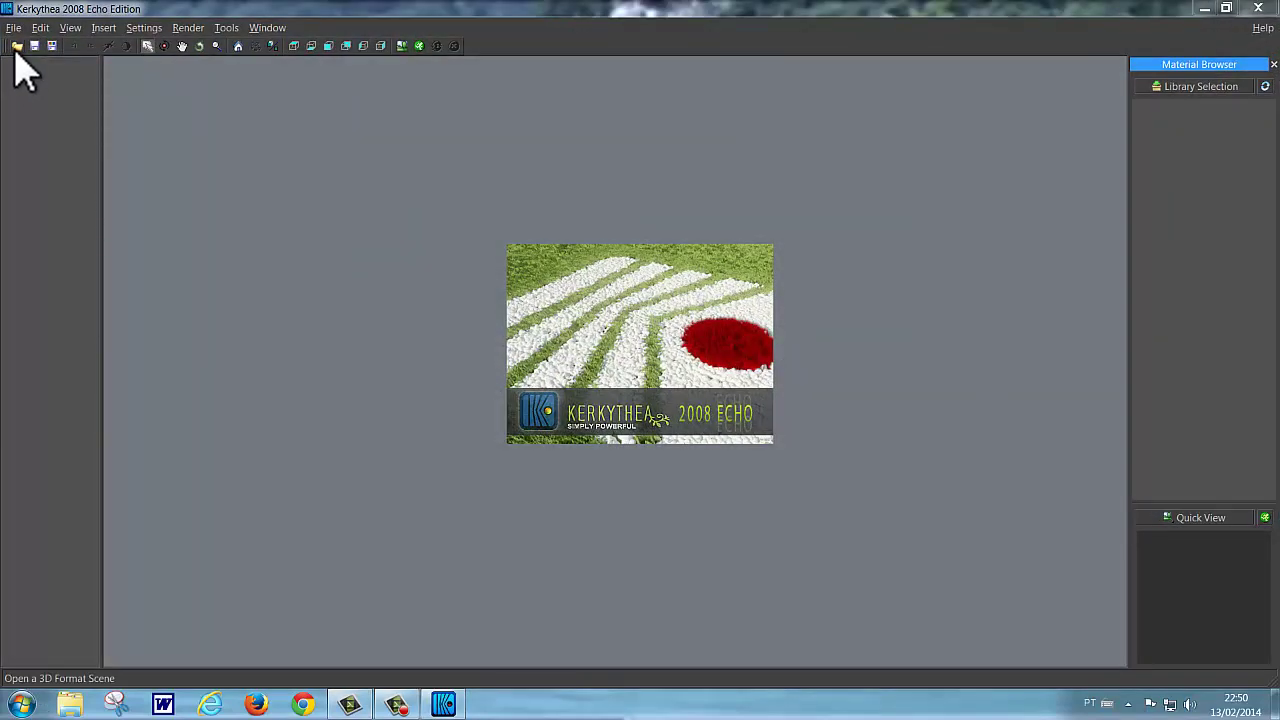
Step: Open the scene file Abrigo Cena 5.xml from the Kerkythea folder
{"action": "left_click", "coordinate": [17, 46]}
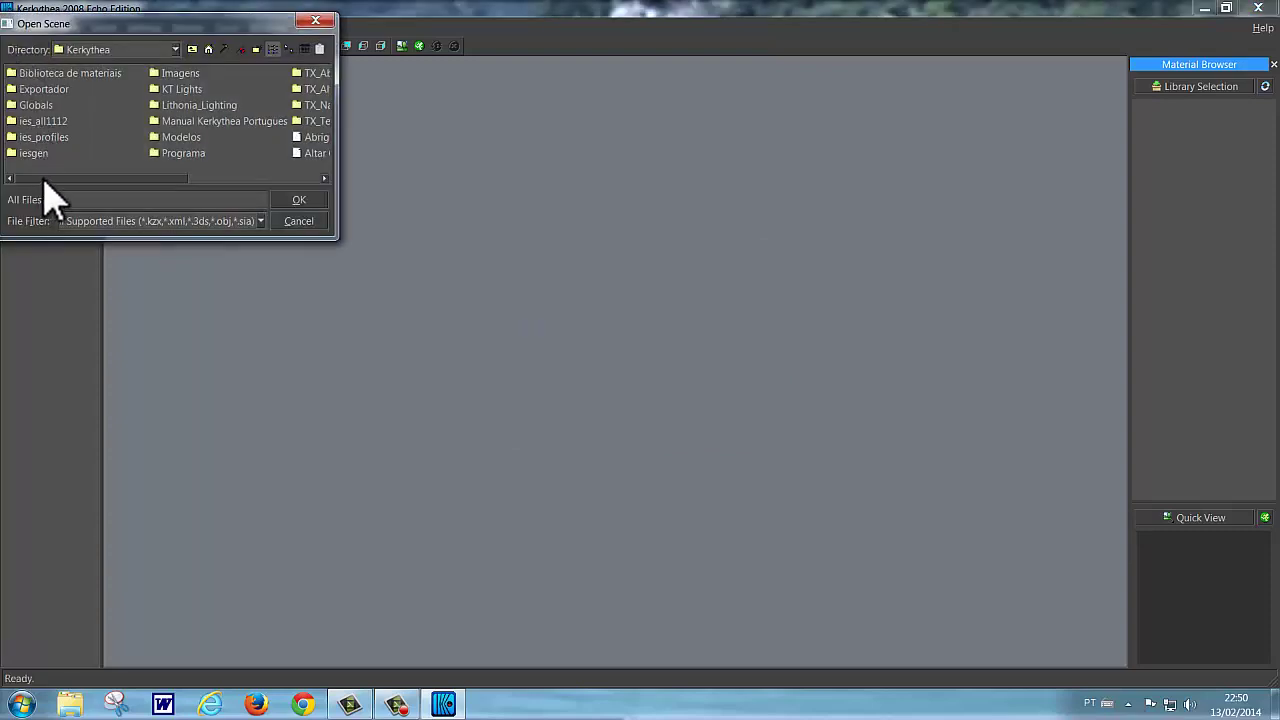
{"action": "left_click_drag", "start_coordinate": [39, 181], "coordinate": [155, 193]}
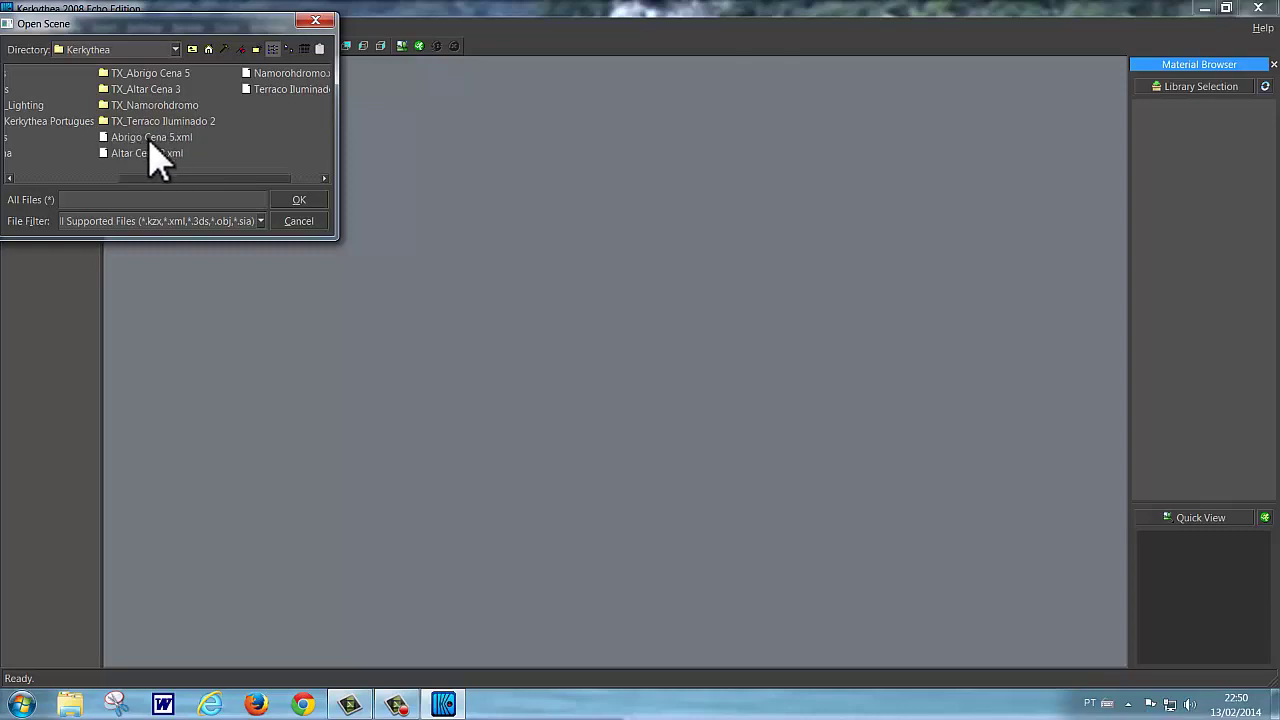
{"action": "left_click", "coordinate": [150, 139]}
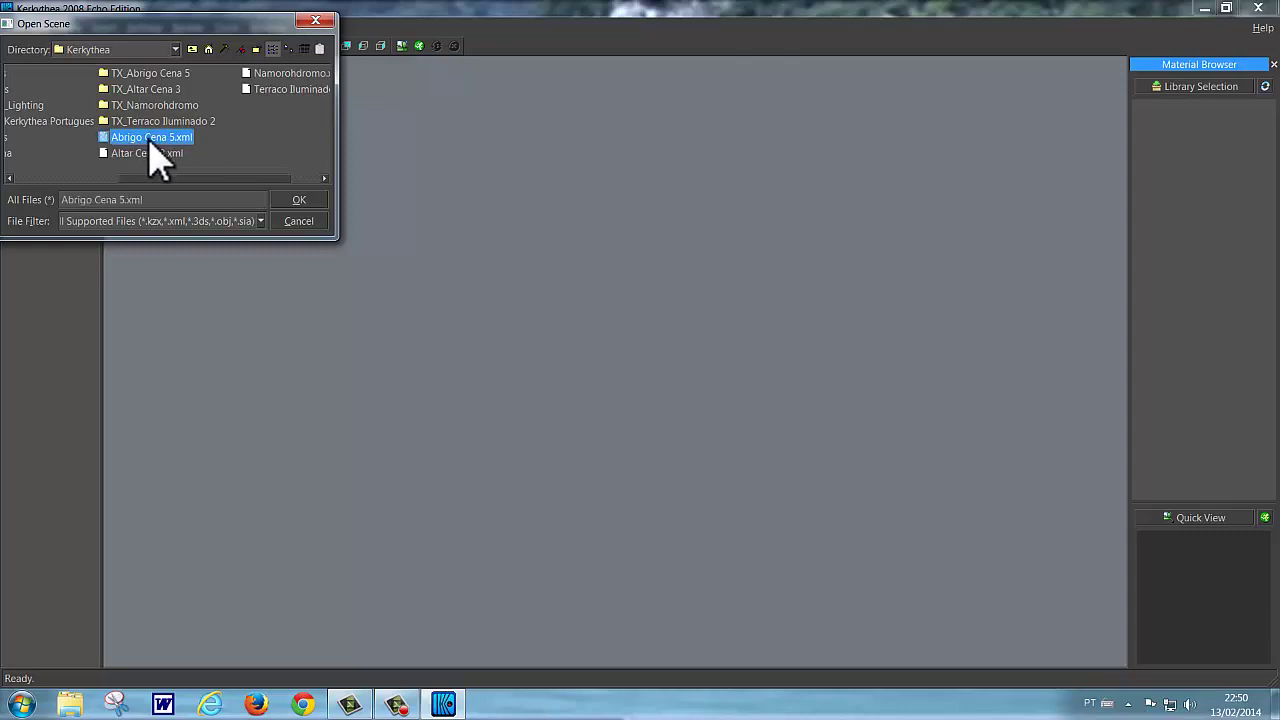
{"action": "left_click", "coordinate": [298, 200]}
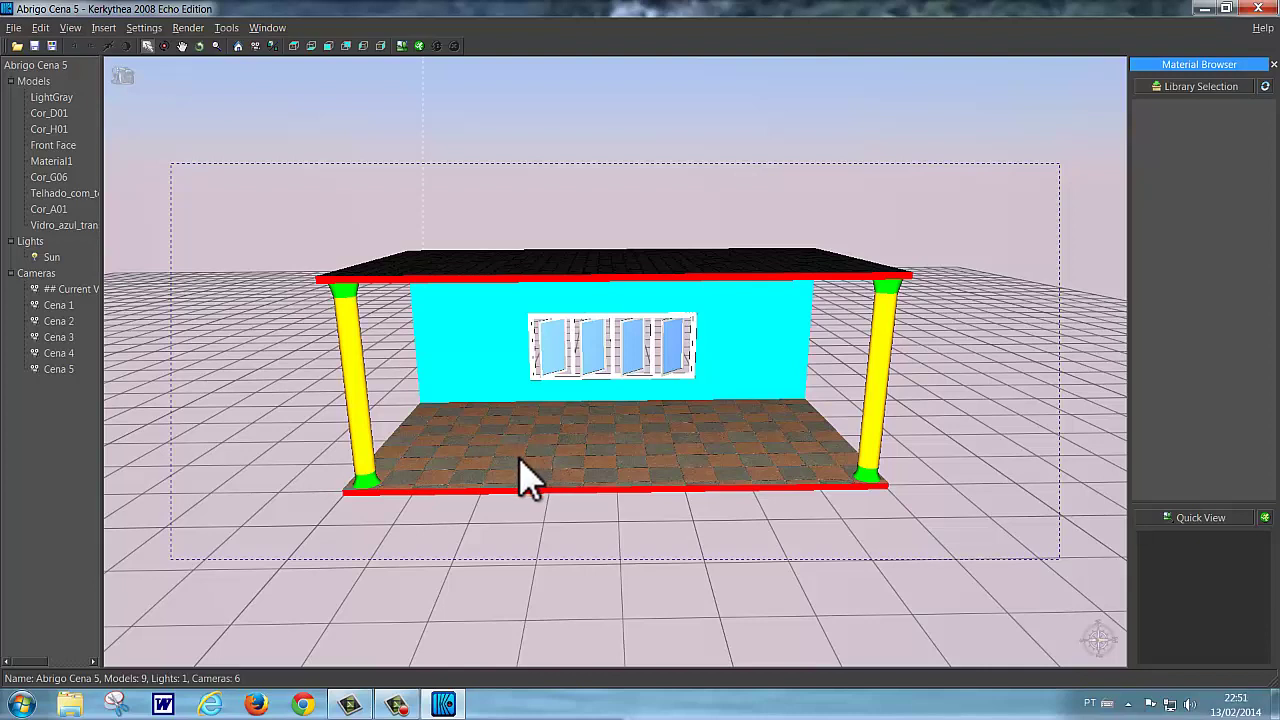
Step: Edit the tiled floor's material, Material1, and give it a white specular reflectance colour
{"action": "left_click", "coordinate": [556, 470]}
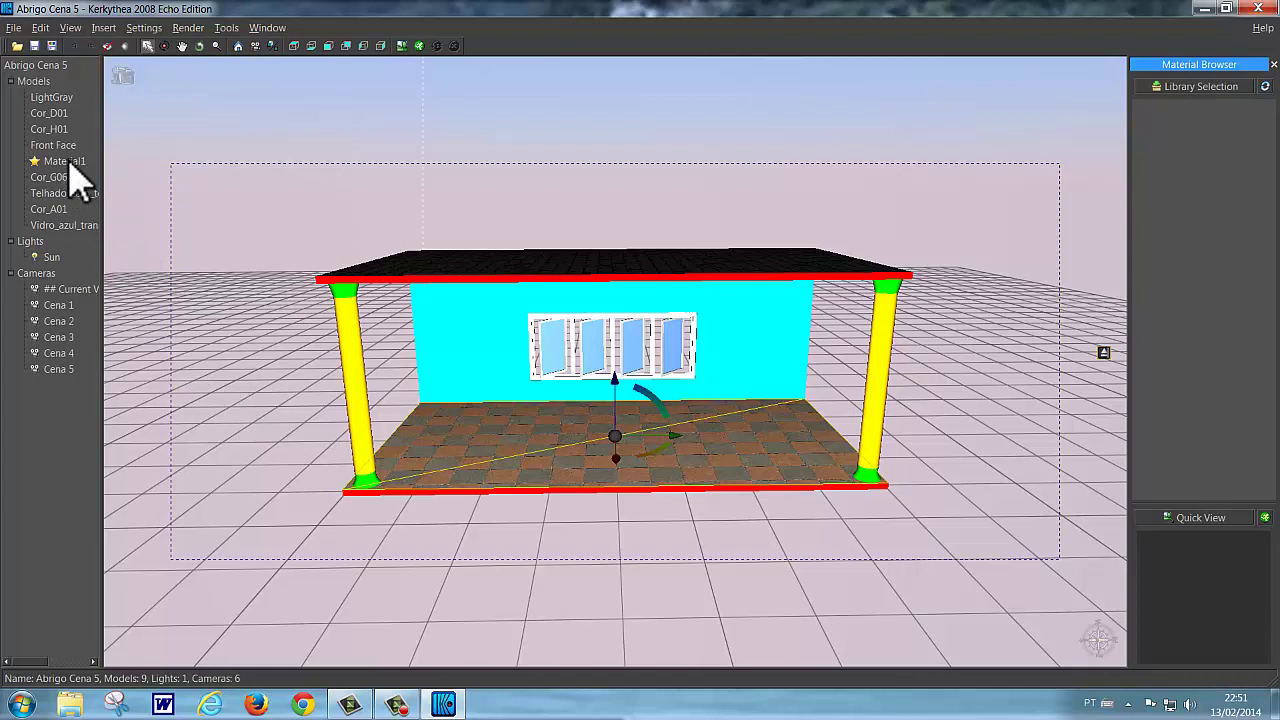
{"action": "right_click", "coordinate": [80, 183]}
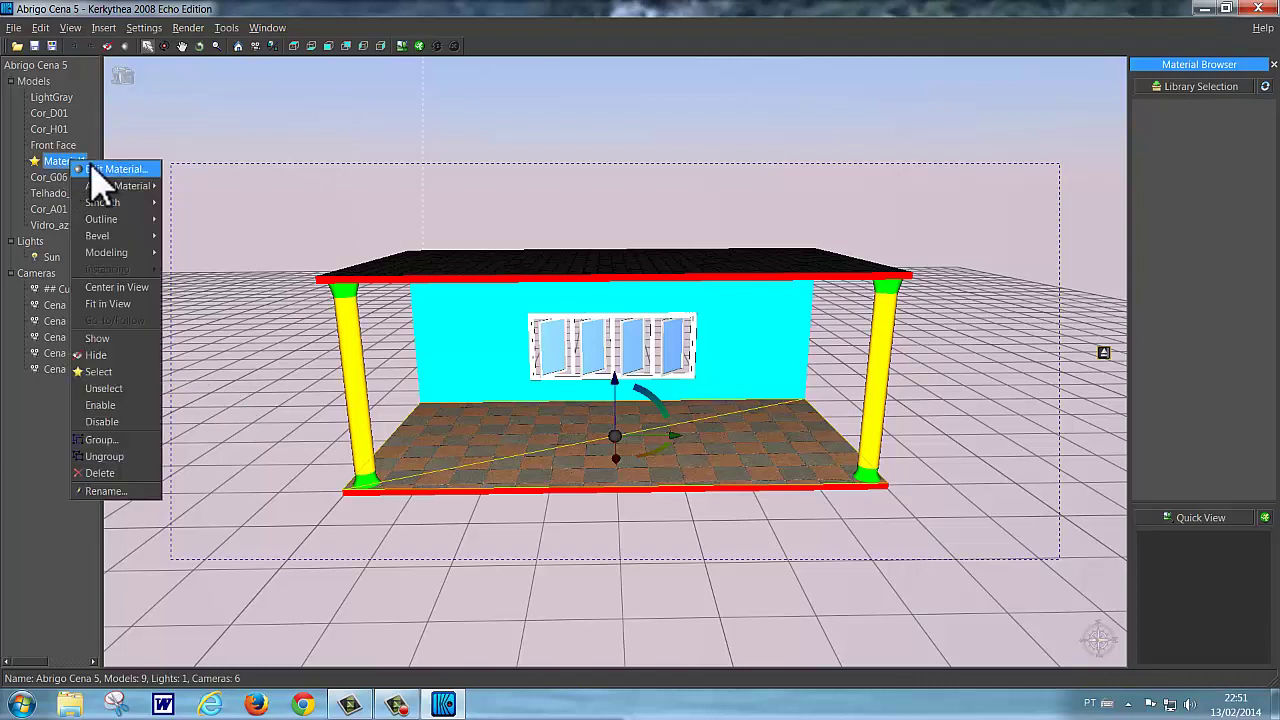
{"action": "left_click", "coordinate": [135, 185]}
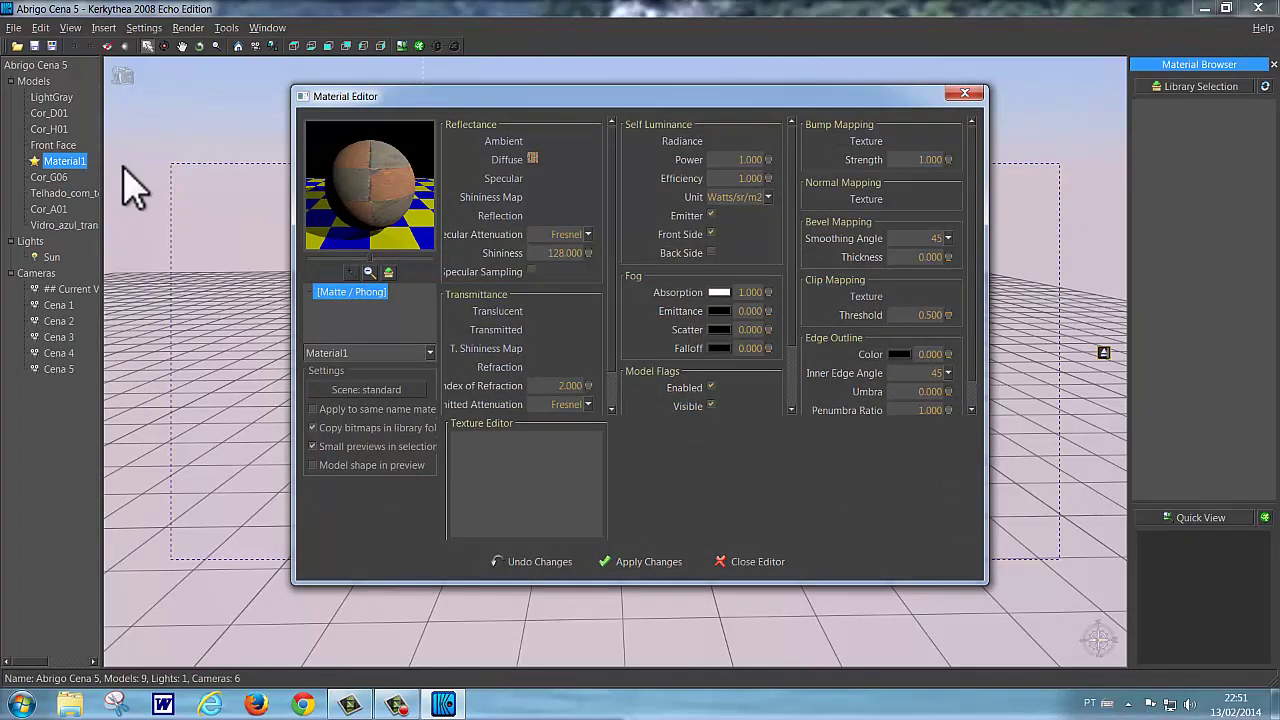
{"action": "left_click", "coordinate": [511, 179]}
{"action": "left_click", "coordinate": [519, 188]}
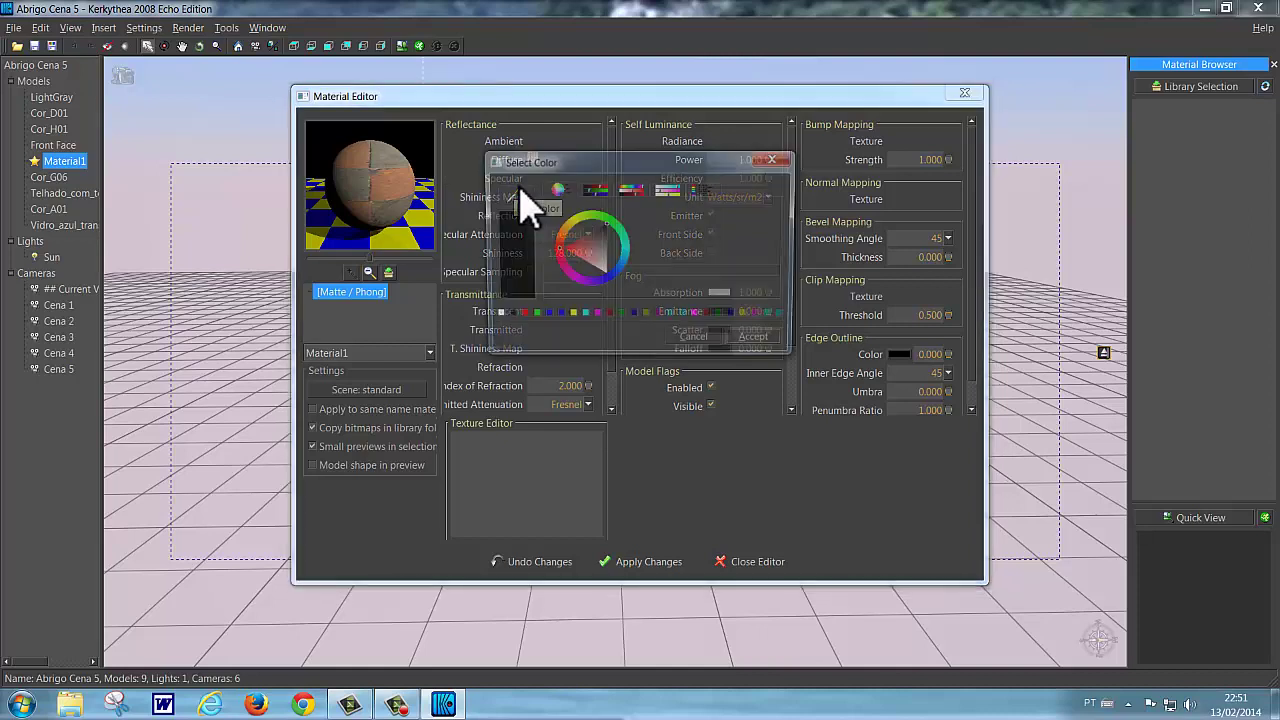
{"action": "left_click", "coordinate": [604, 251]}
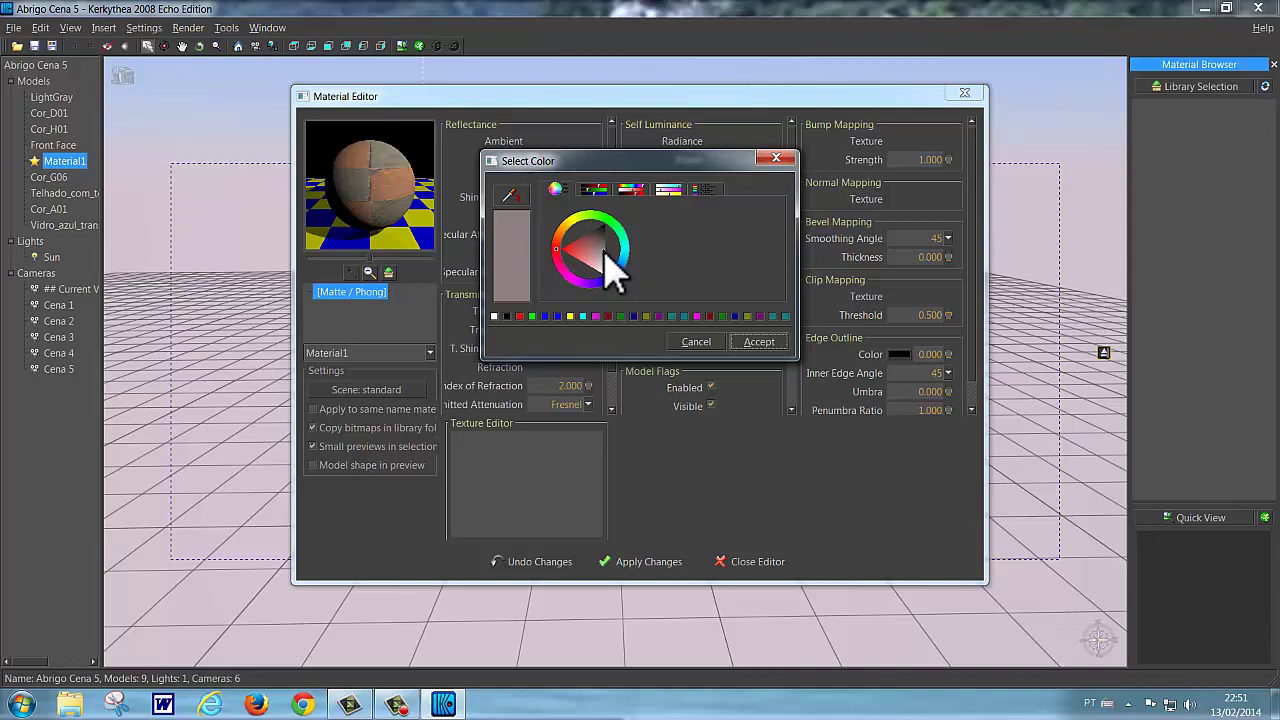
{"action": "left_click_drag", "start_coordinate": [605, 262], "coordinate": [613, 295]}
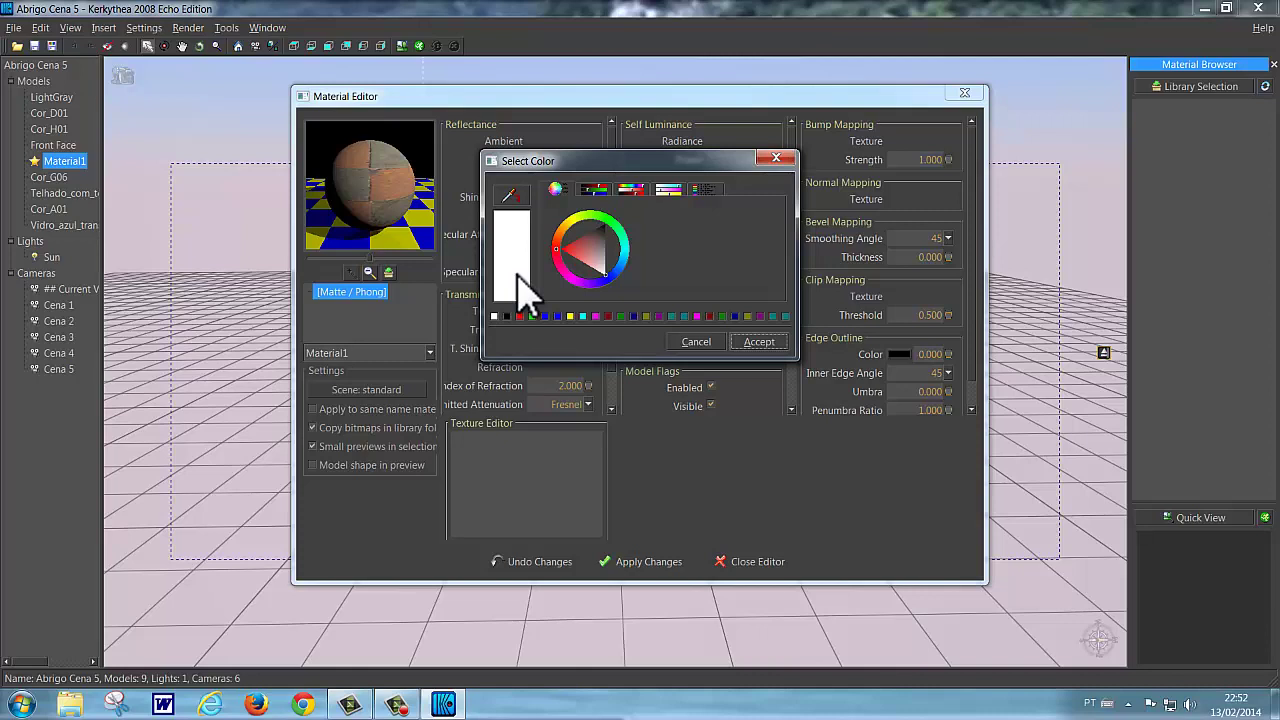
{"action": "left_click", "coordinate": [758, 343]}
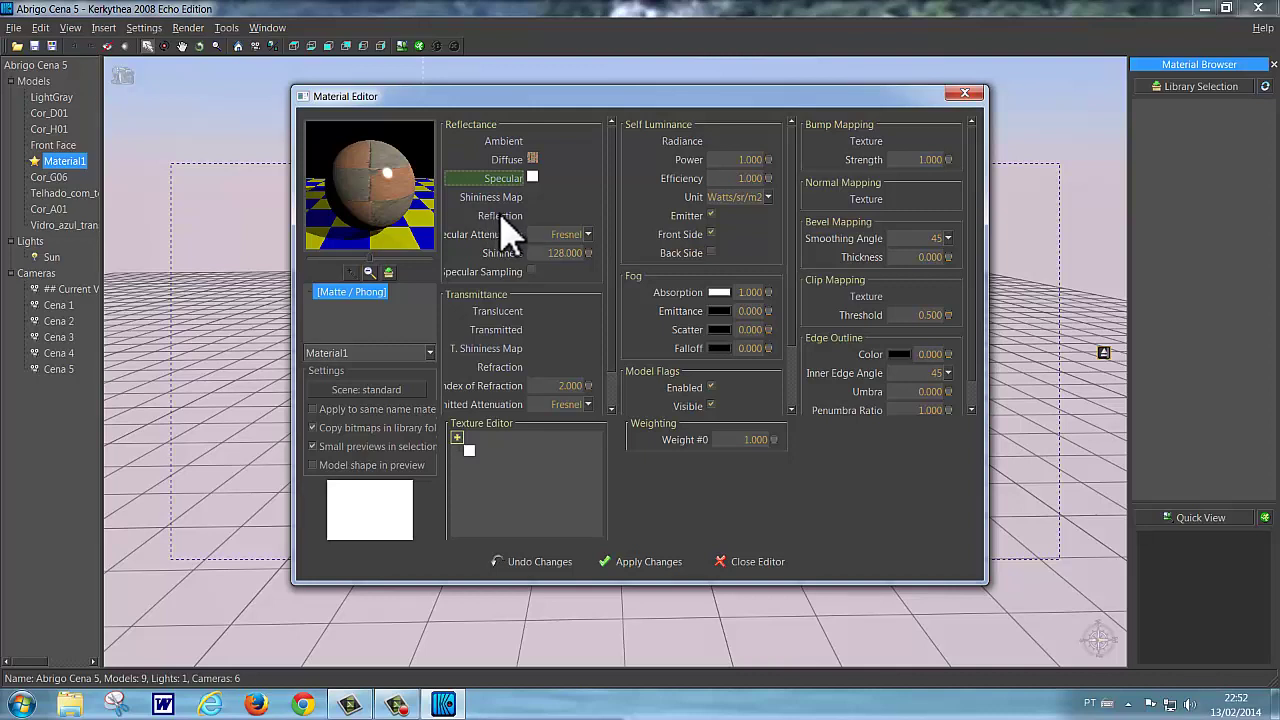
Step: Set Material1's reflection colour to a dark grey, apply the material changes and close the editor
{"action": "mouse_move", "coordinate": [502, 222]}
{"action": "left_click", "coordinate": [511, 224]}
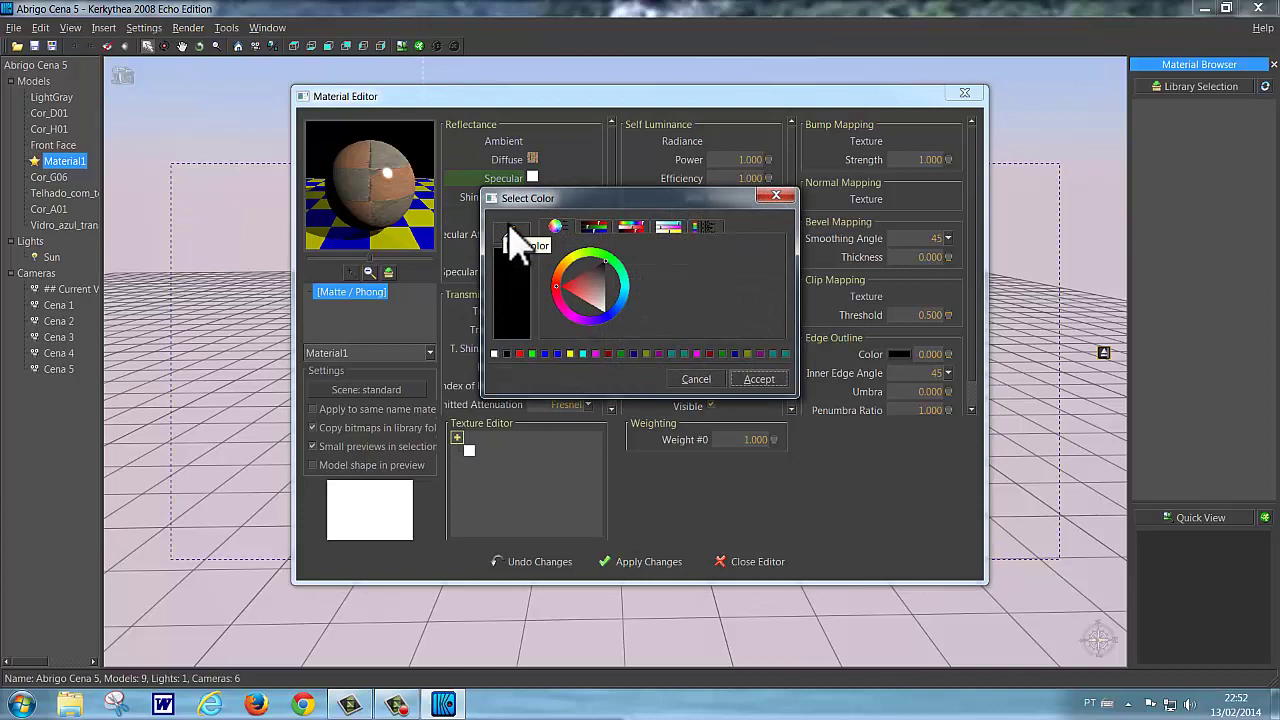
{"action": "left_click", "coordinate": [605, 280]}
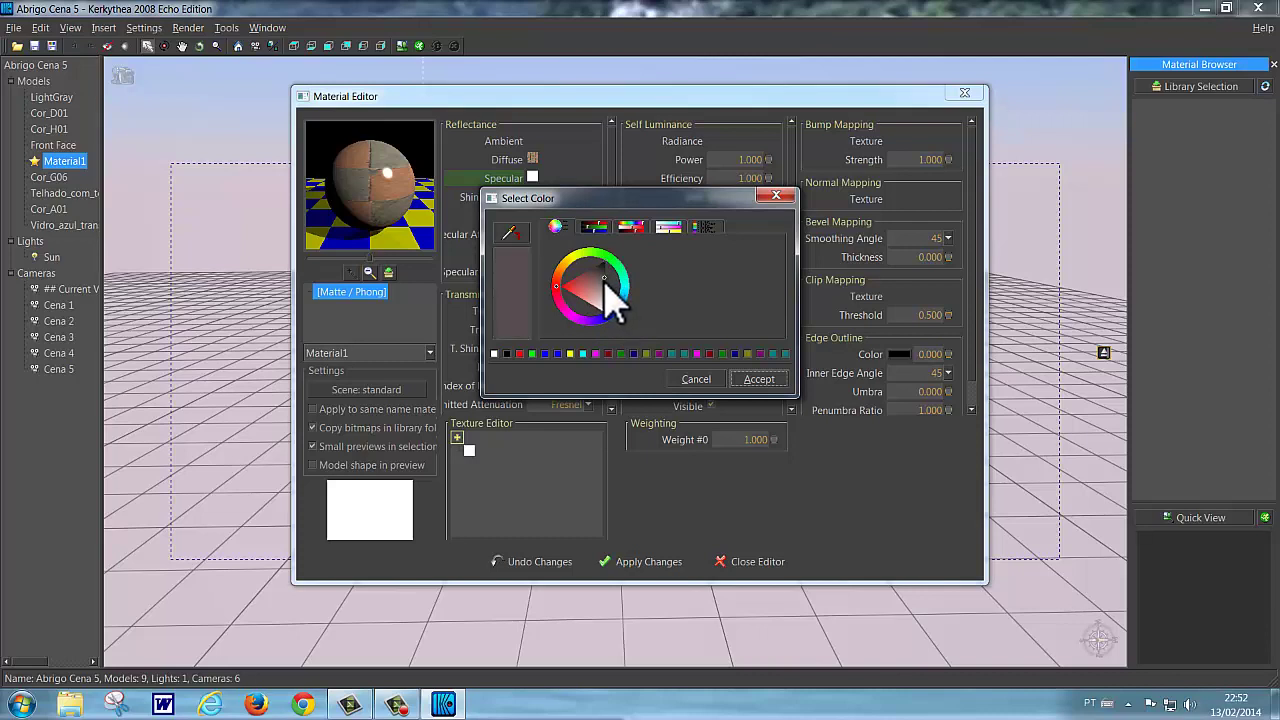
{"action": "left_click", "coordinate": [605, 281]}
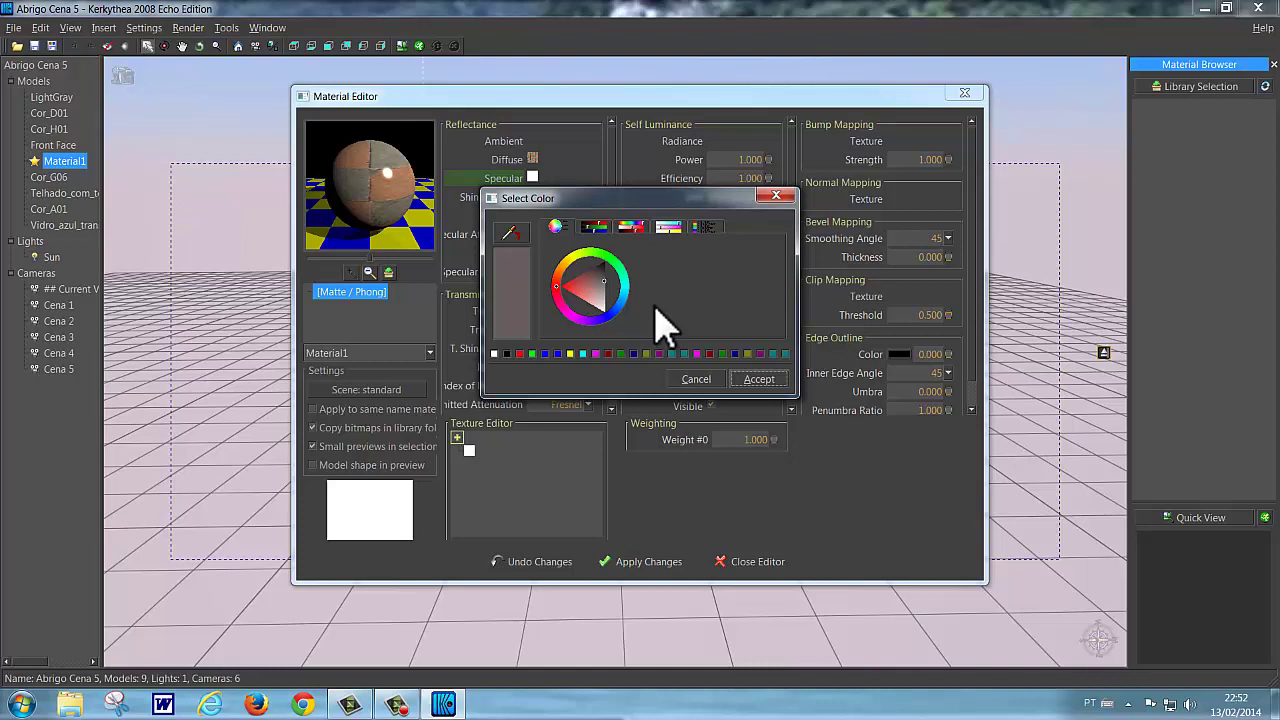
{"action": "left_click", "coordinate": [759, 381]}
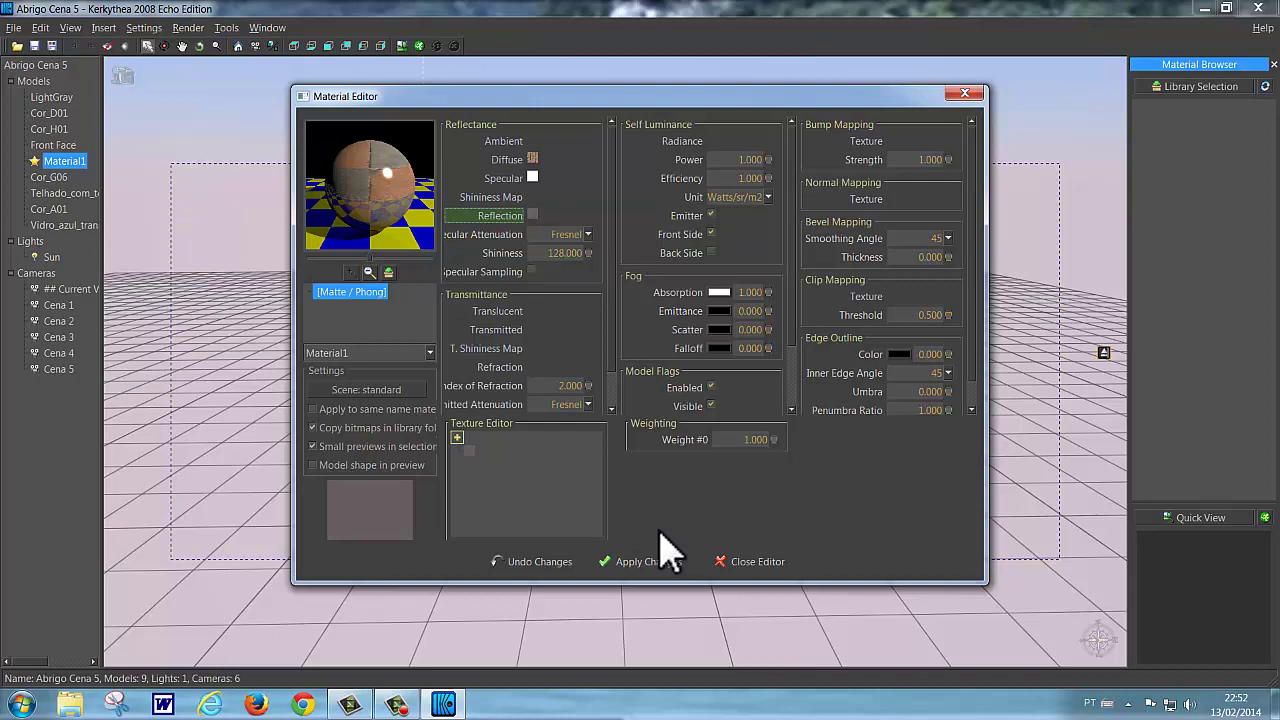
{"action": "left_click", "coordinate": [634, 560]}
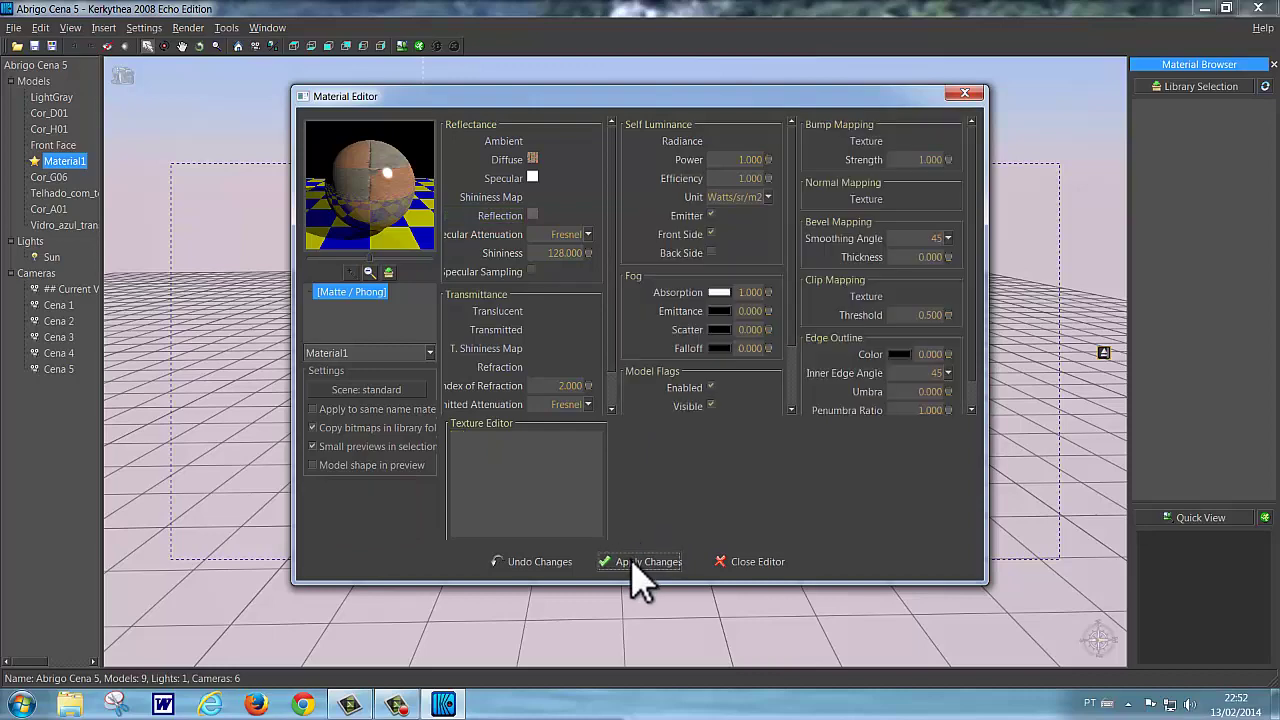
{"action": "left_click", "coordinate": [745, 561]}
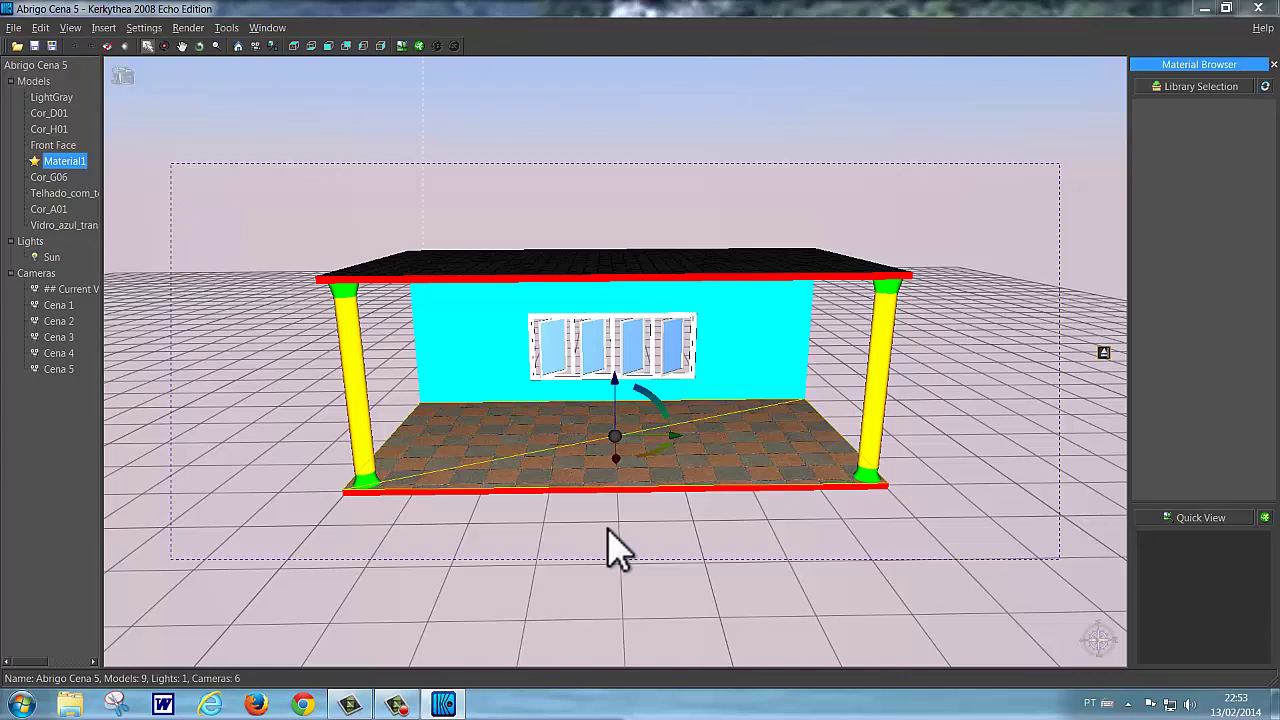
Step: Apply the I3-Ruby-Dielec material from the Basic Glasses library to the blue translucent window panes, and clear the selection
{"action": "left_click", "coordinate": [640, 545]}
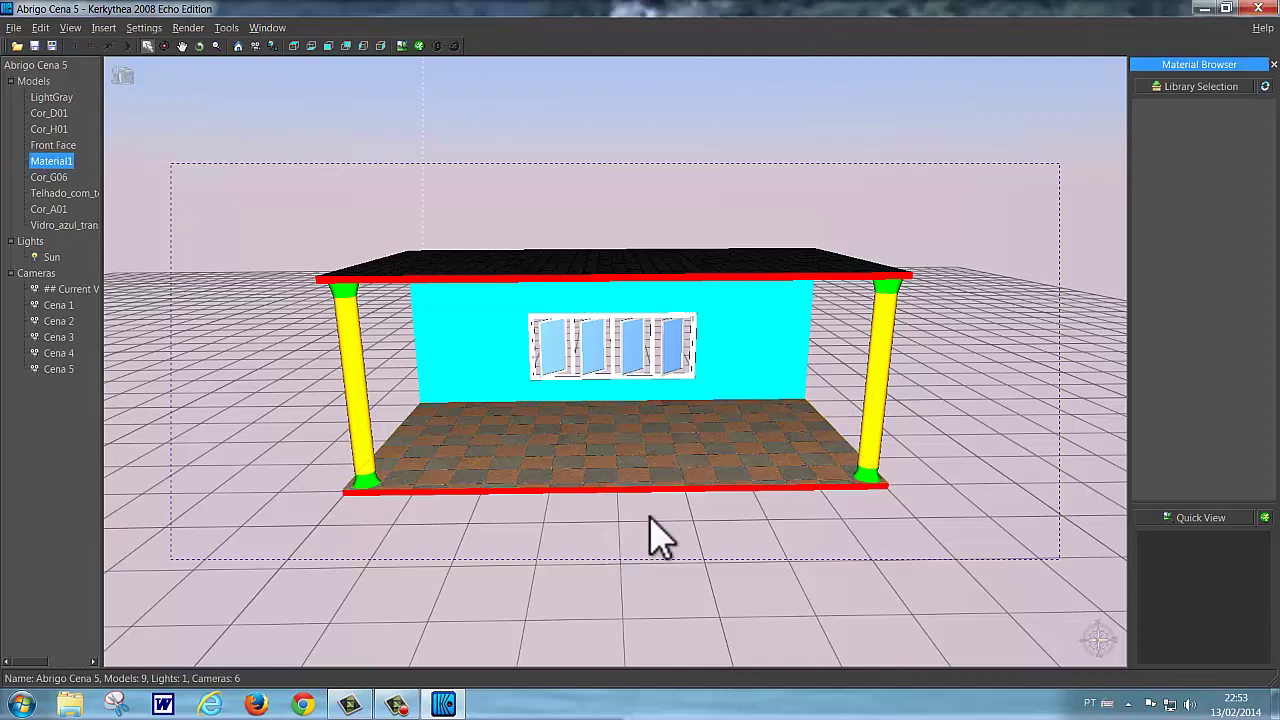
{"action": "left_click", "coordinate": [680, 370]}
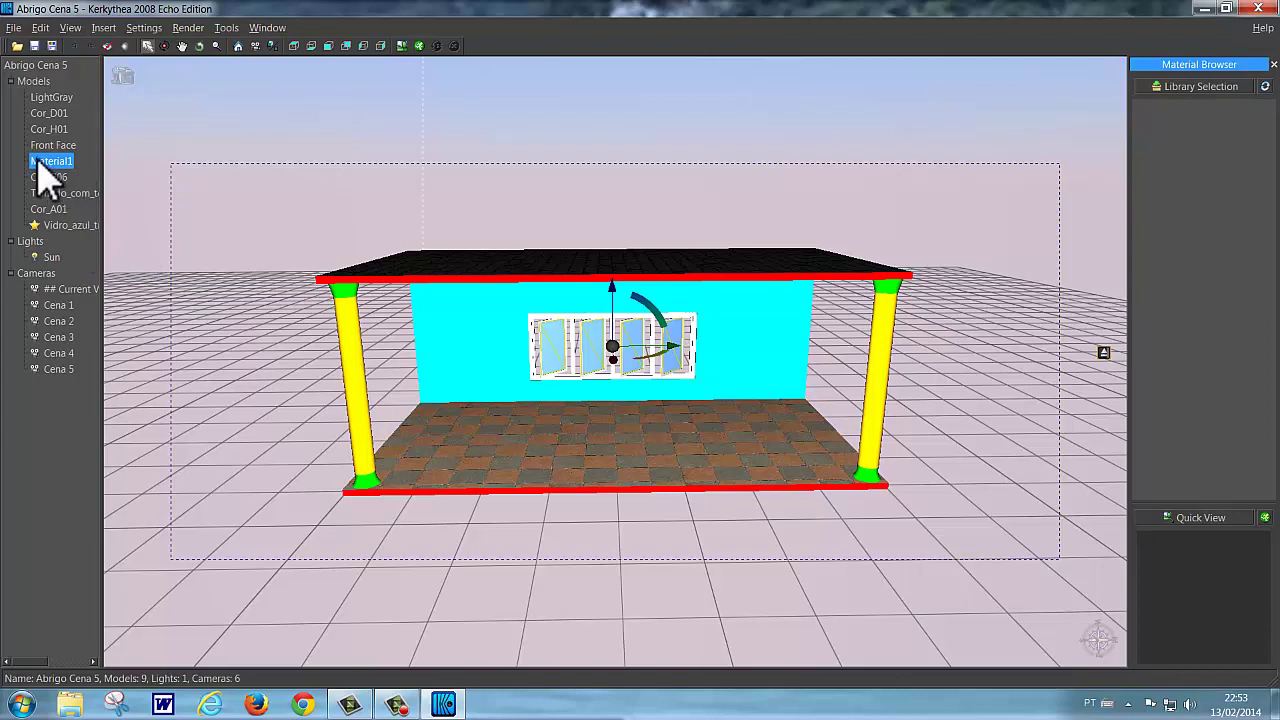
{"action": "left_click", "coordinate": [62, 225]}
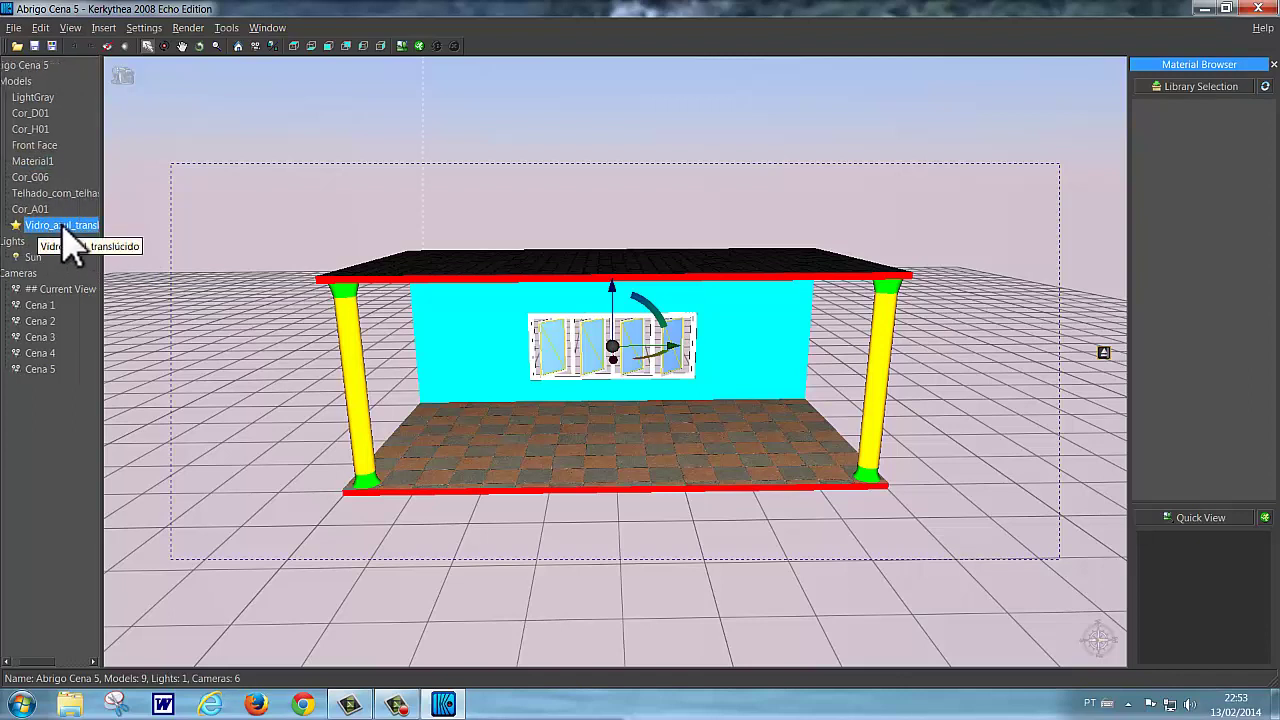
{"action": "right_click", "coordinate": [72, 243]}
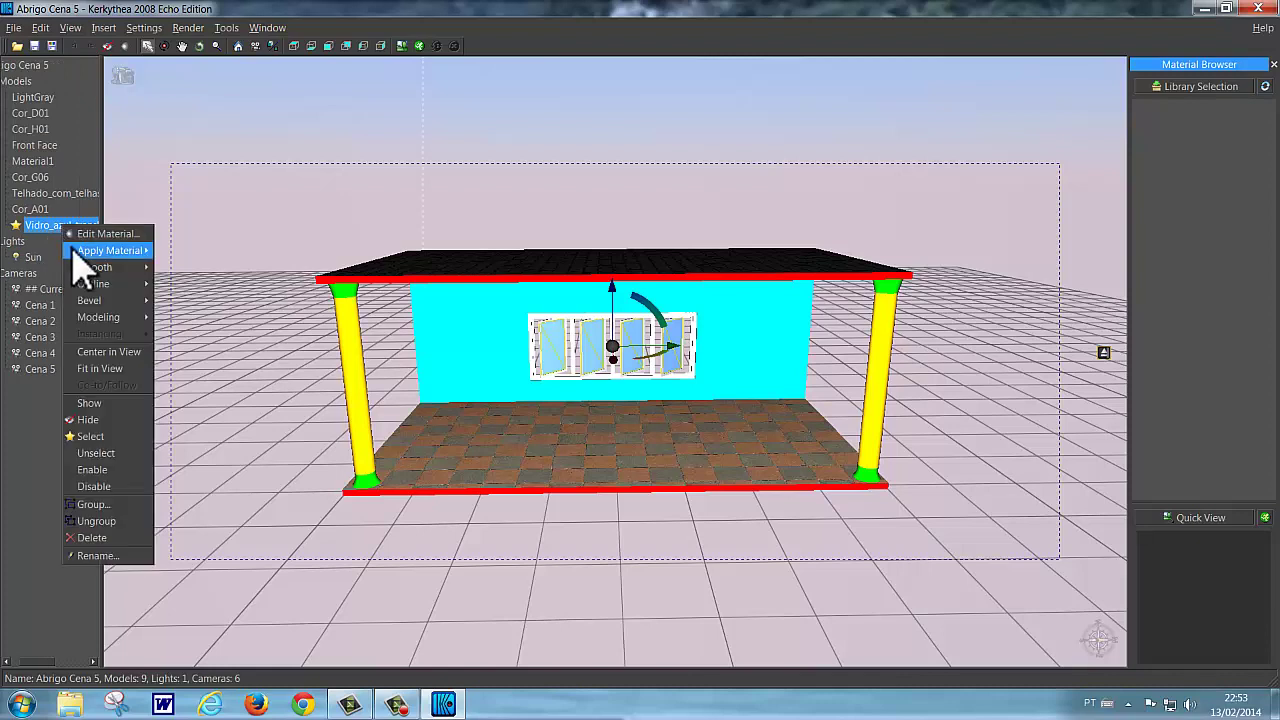
{"action": "mouse_move", "coordinate": [108, 252]}
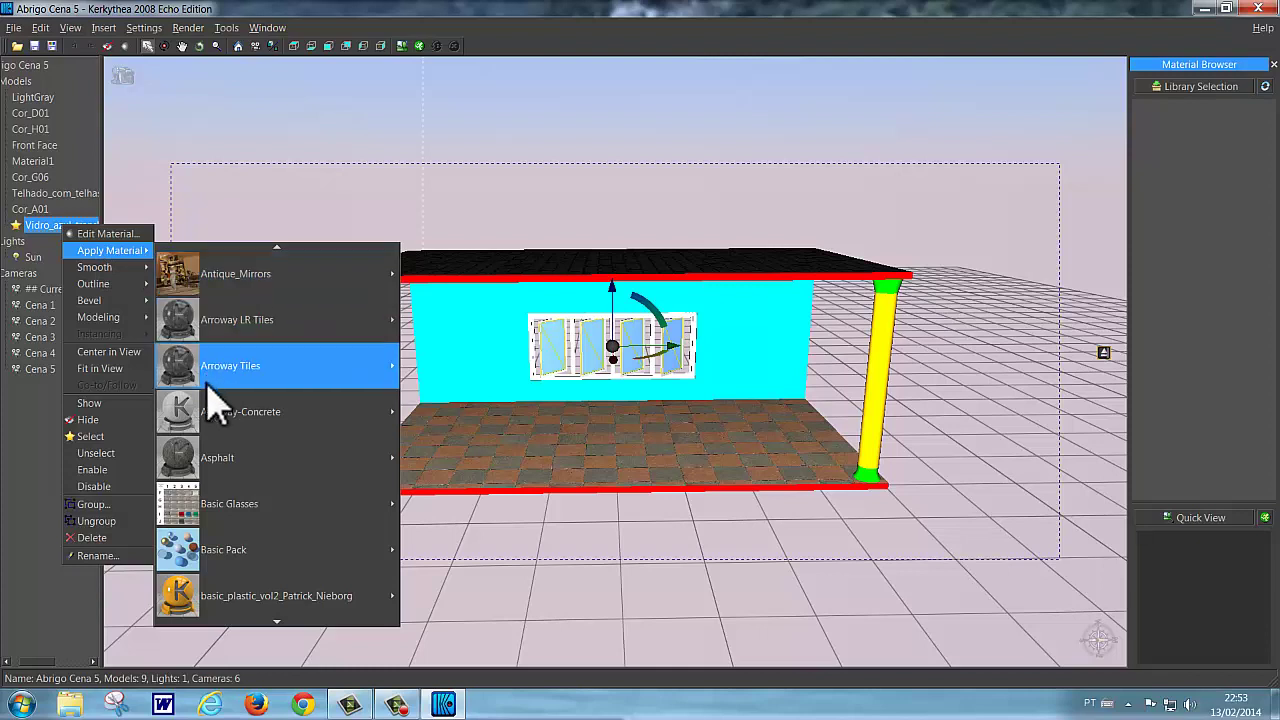
{"action": "mouse_move", "coordinate": [220, 518]}
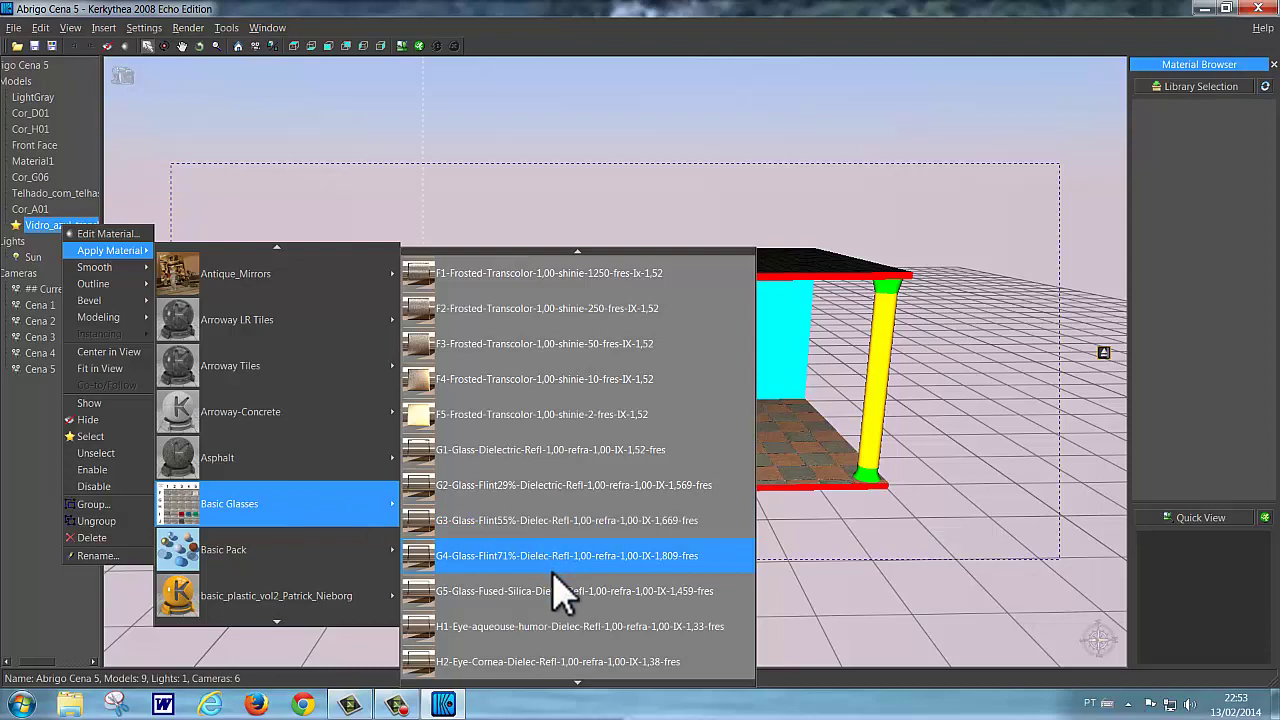
{"action": "mouse_move", "coordinate": [578, 684]}
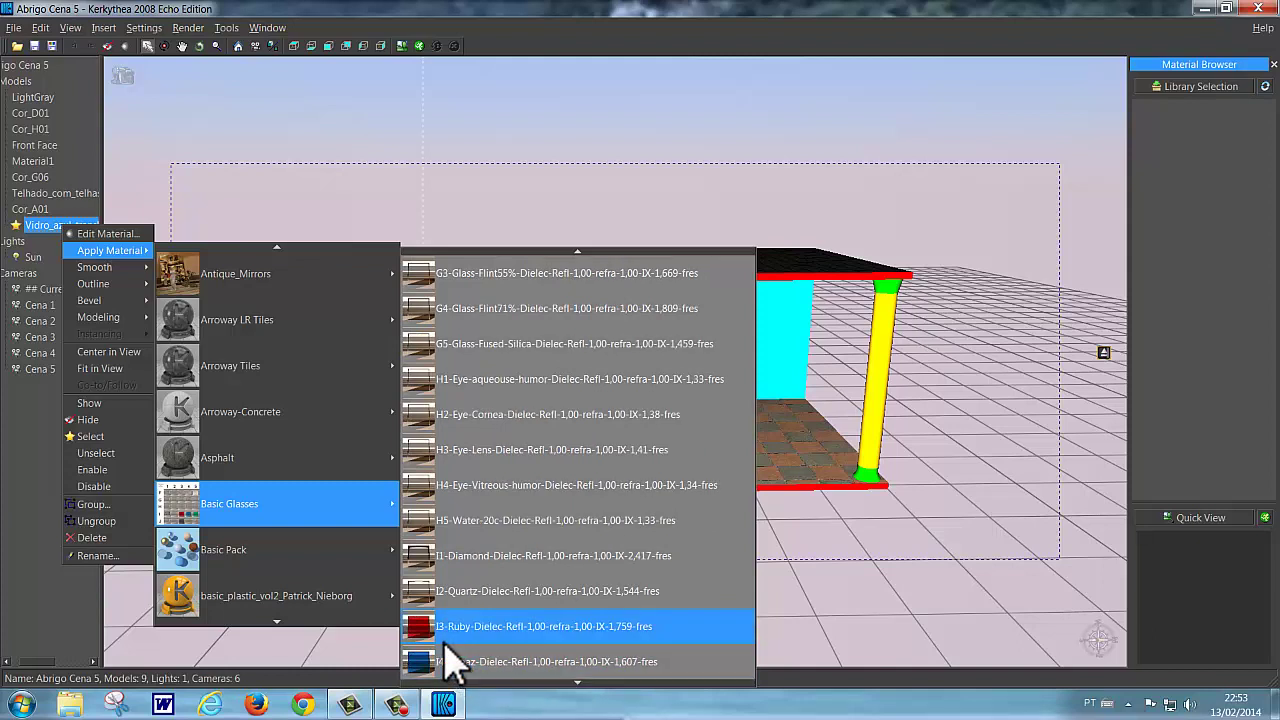
{"action": "left_click", "coordinate": [500, 630]}
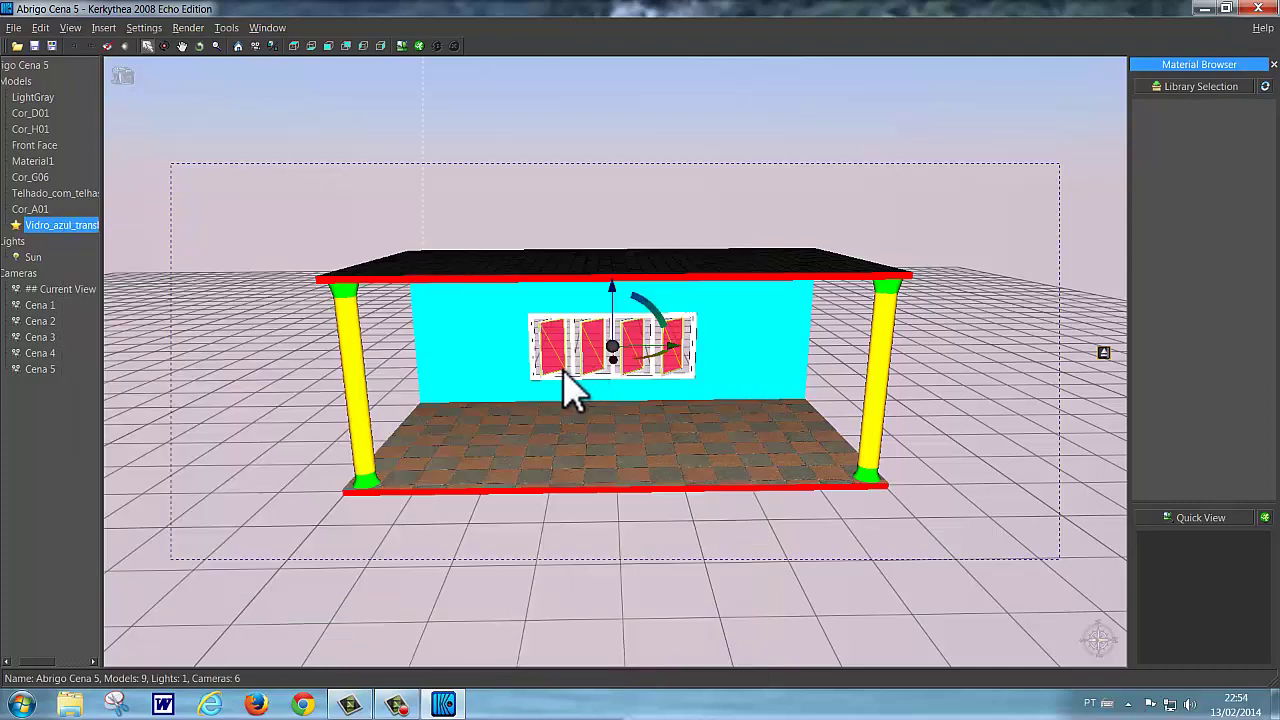
{"action": "left_click", "coordinate": [535, 525]}
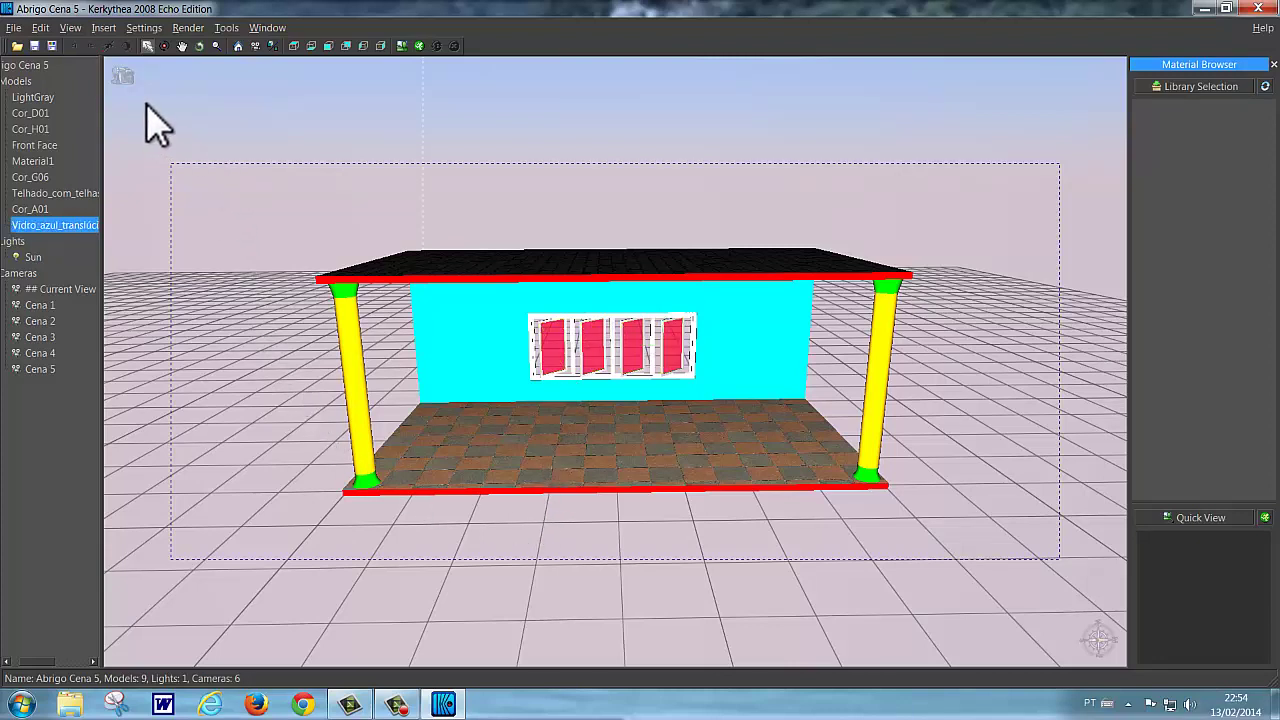
Step: Insert the Cloudy4_500 global sky from the TreelineSkies library as the scene's background
{"action": "left_click", "coordinate": [104, 28]}
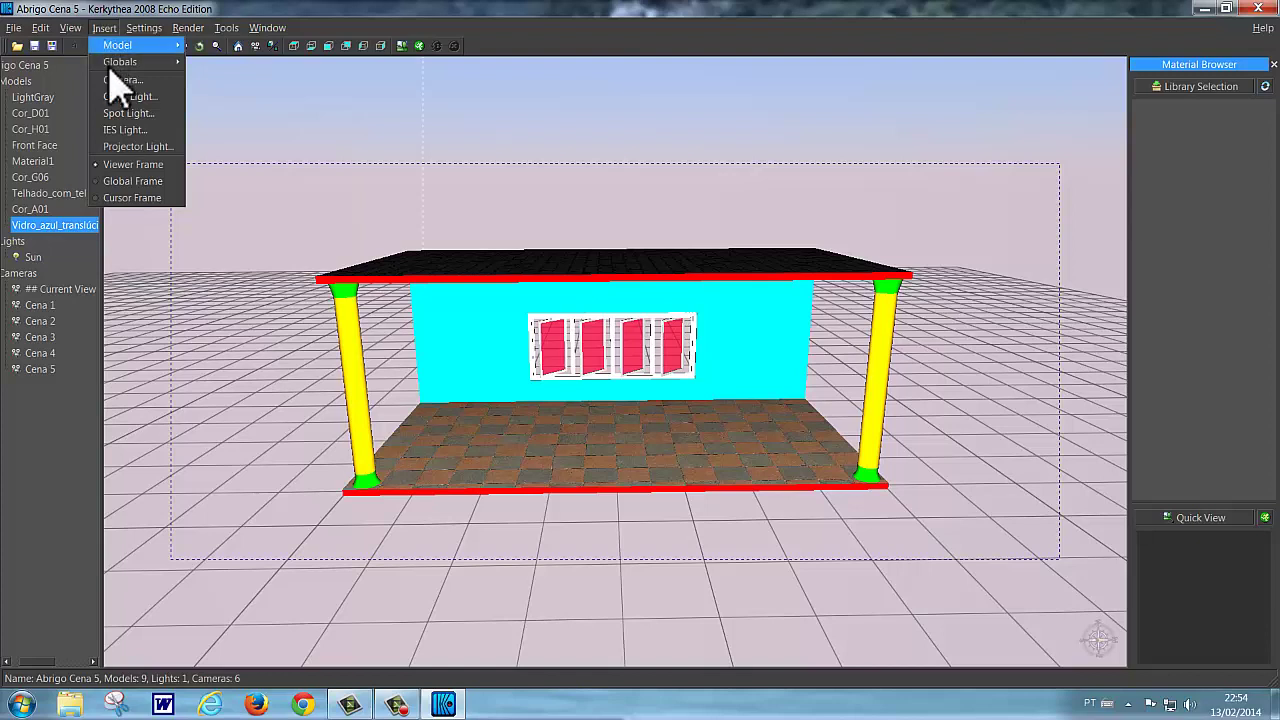
{"action": "mouse_move", "coordinate": [165, 64]}
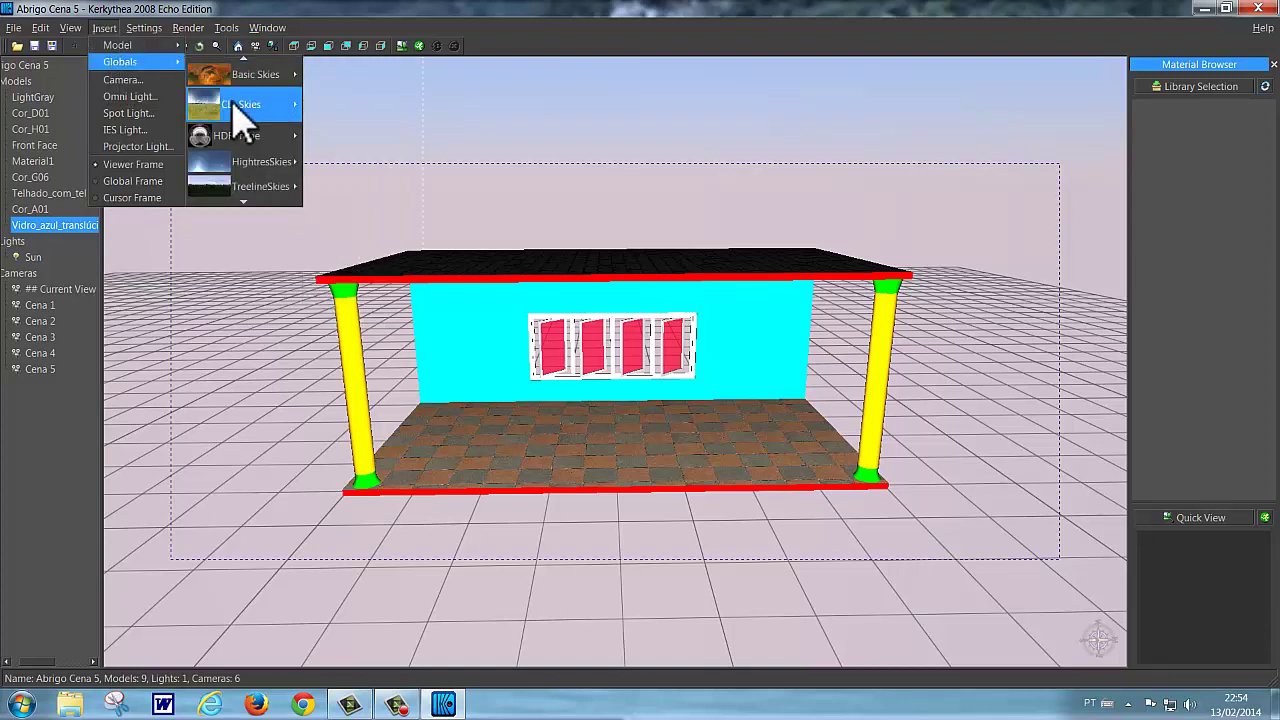
{"action": "mouse_move", "coordinate": [236, 102]}
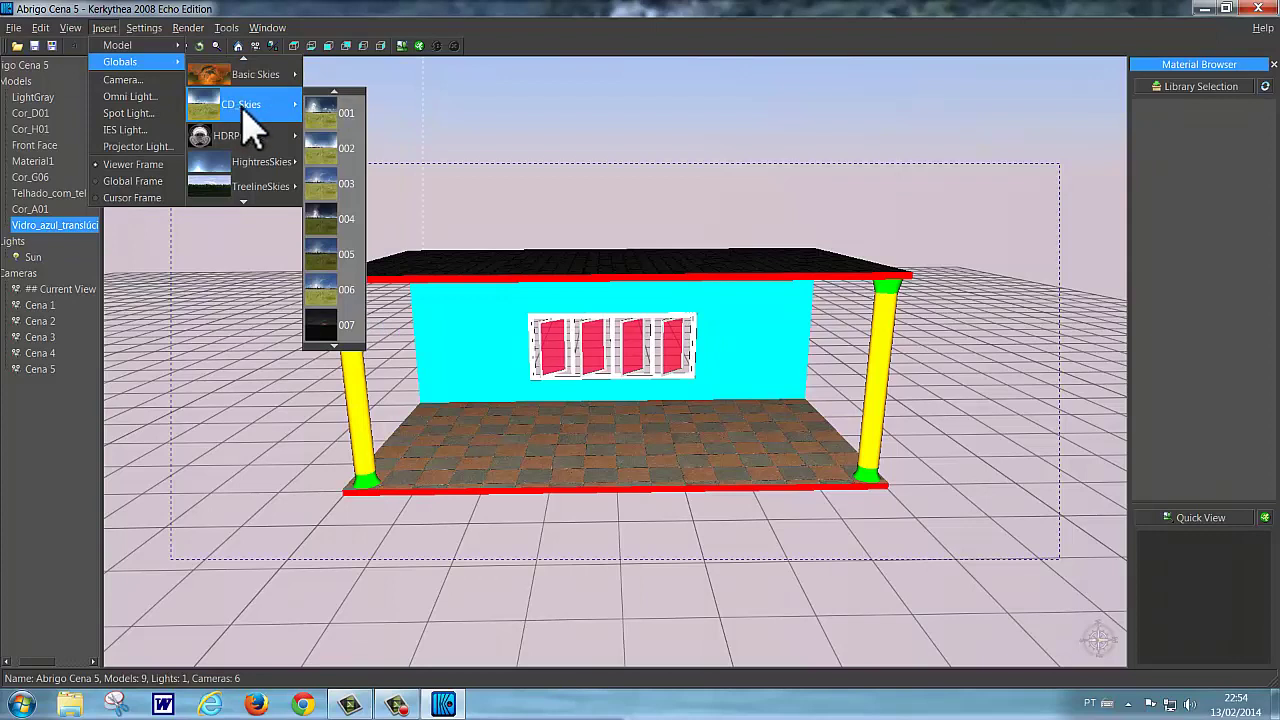
{"action": "mouse_move", "coordinate": [264, 186]}
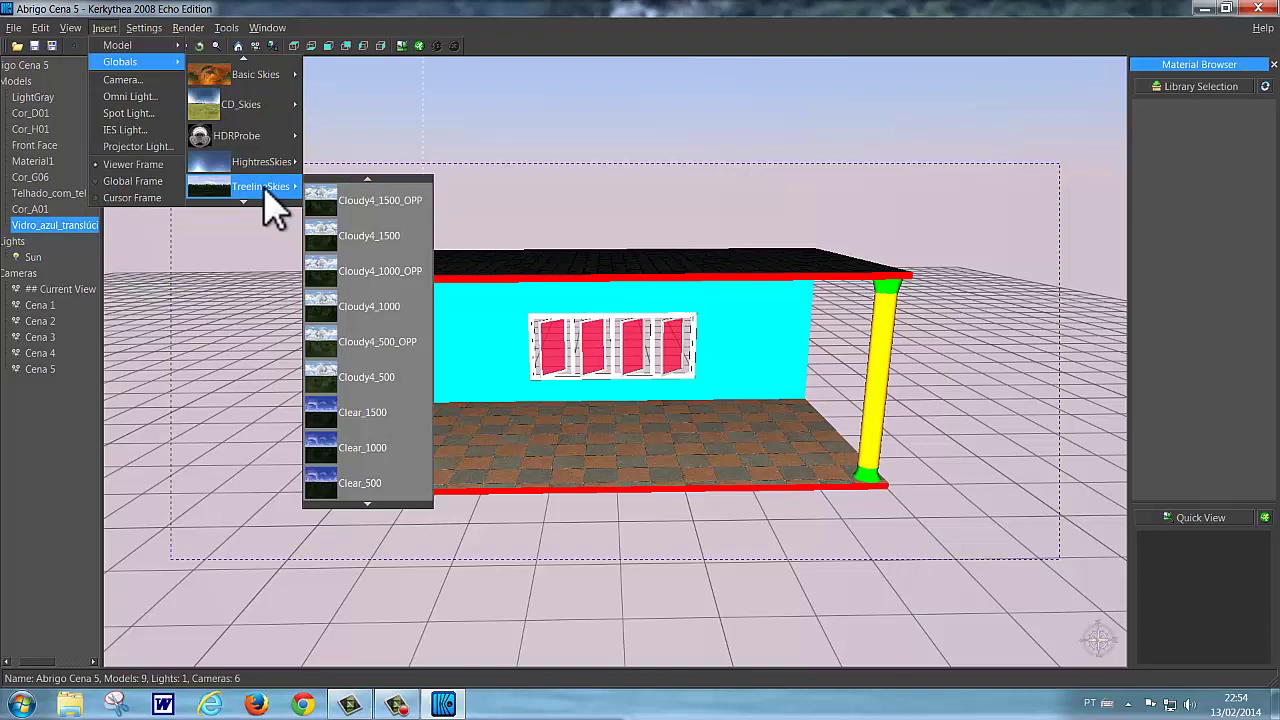
{"action": "left_click", "coordinate": [363, 377]}
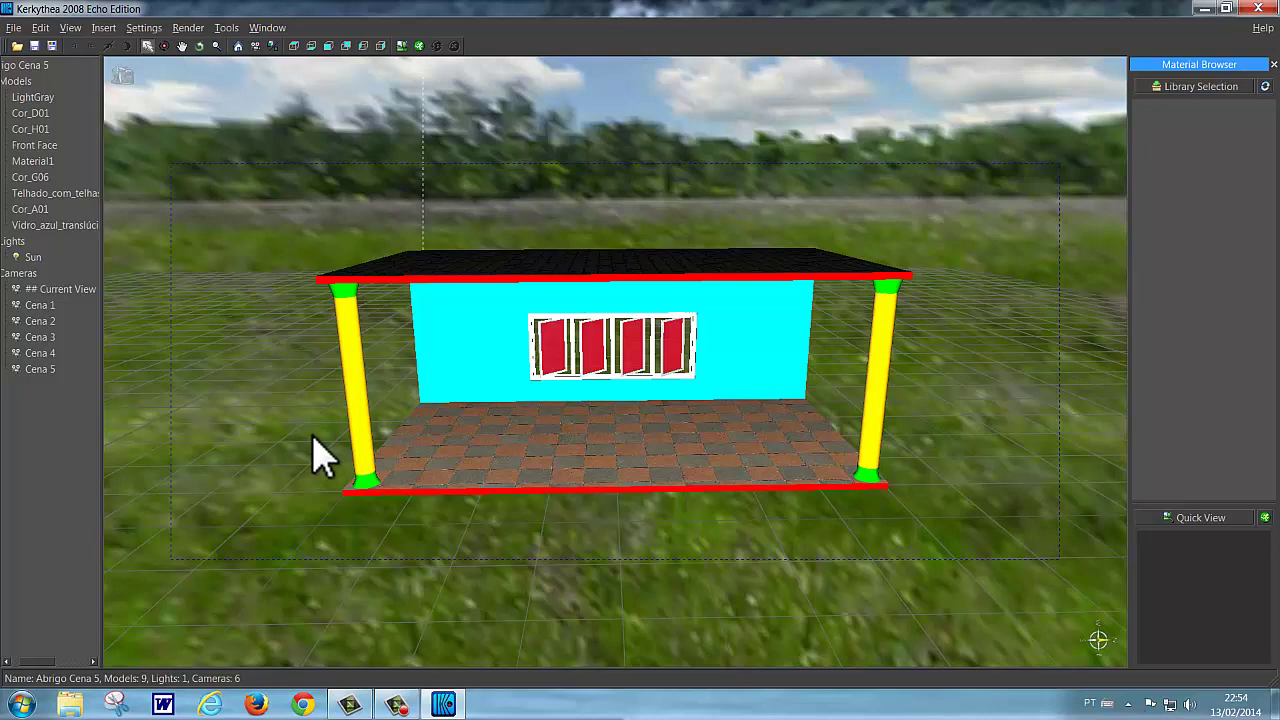
Step: Render the Cena 5 camera with the 06. PhotonMap - Medium + AA 0.3 settings and 4 threads
{"action": "left_click", "coordinate": [420, 46]}
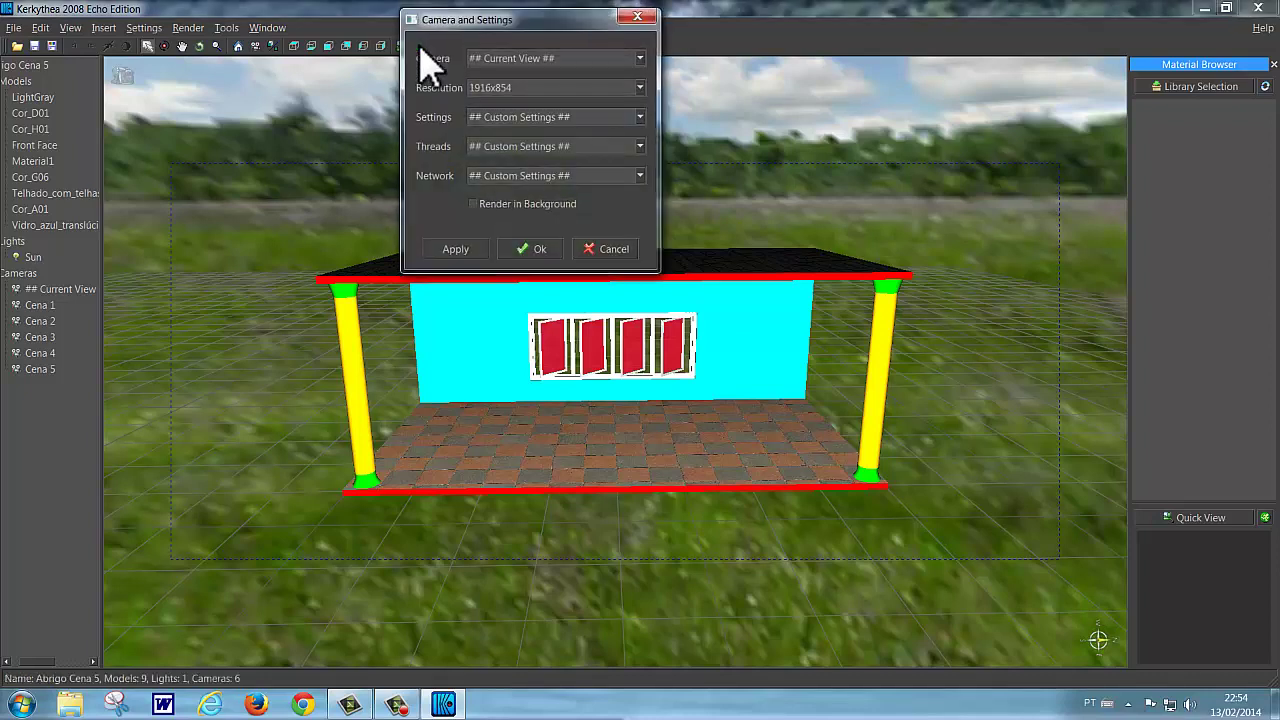
{"action": "left_click", "coordinate": [641, 62]}
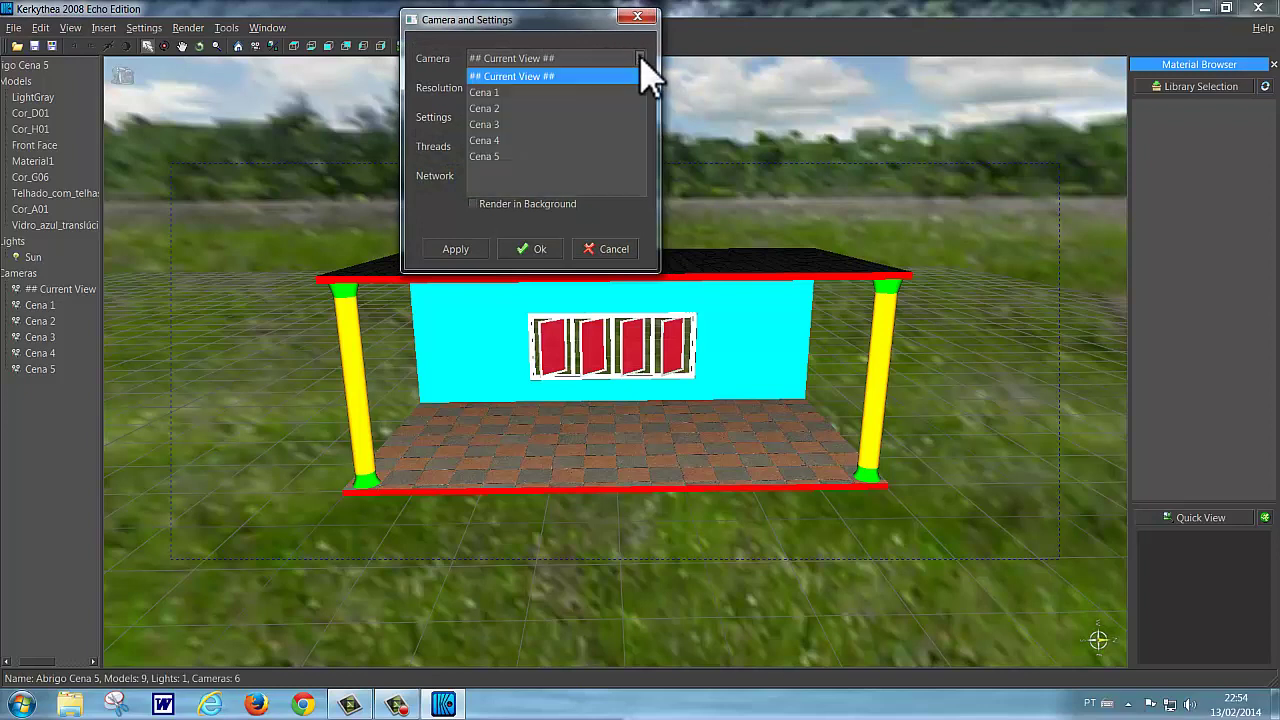
{"action": "left_click", "coordinate": [498, 158]}
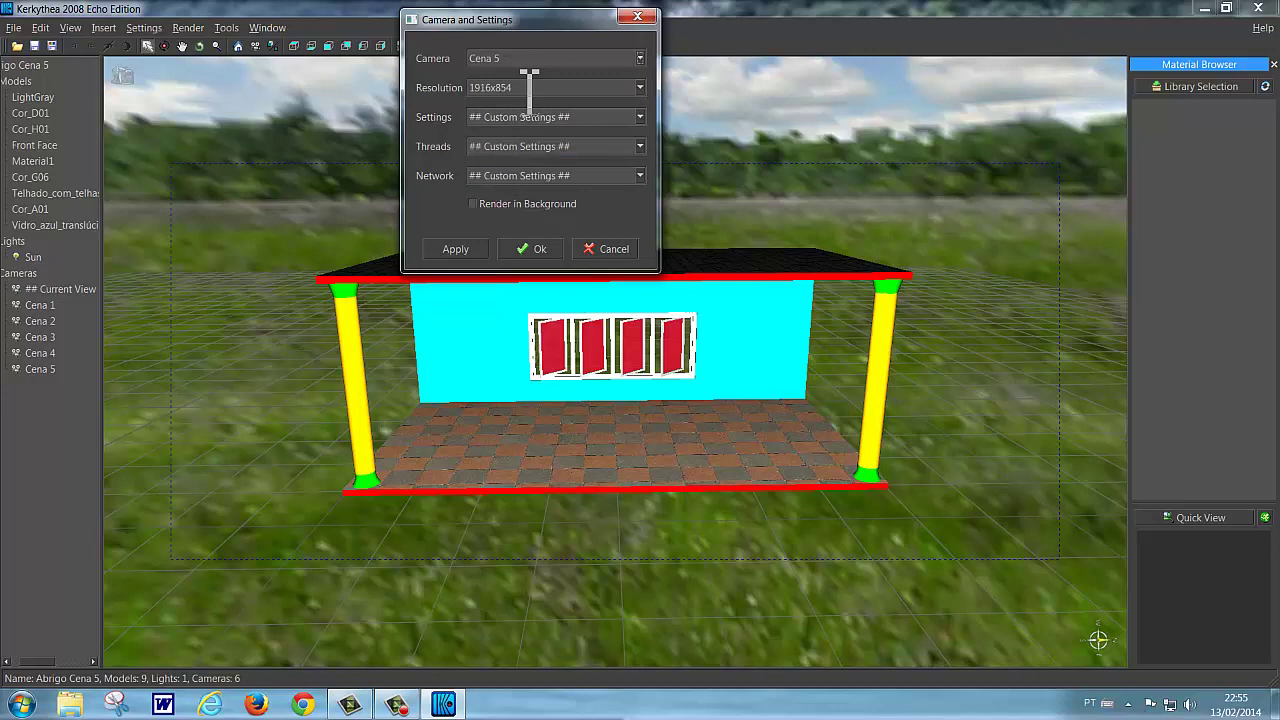
{"action": "left_click", "coordinate": [640, 117]}
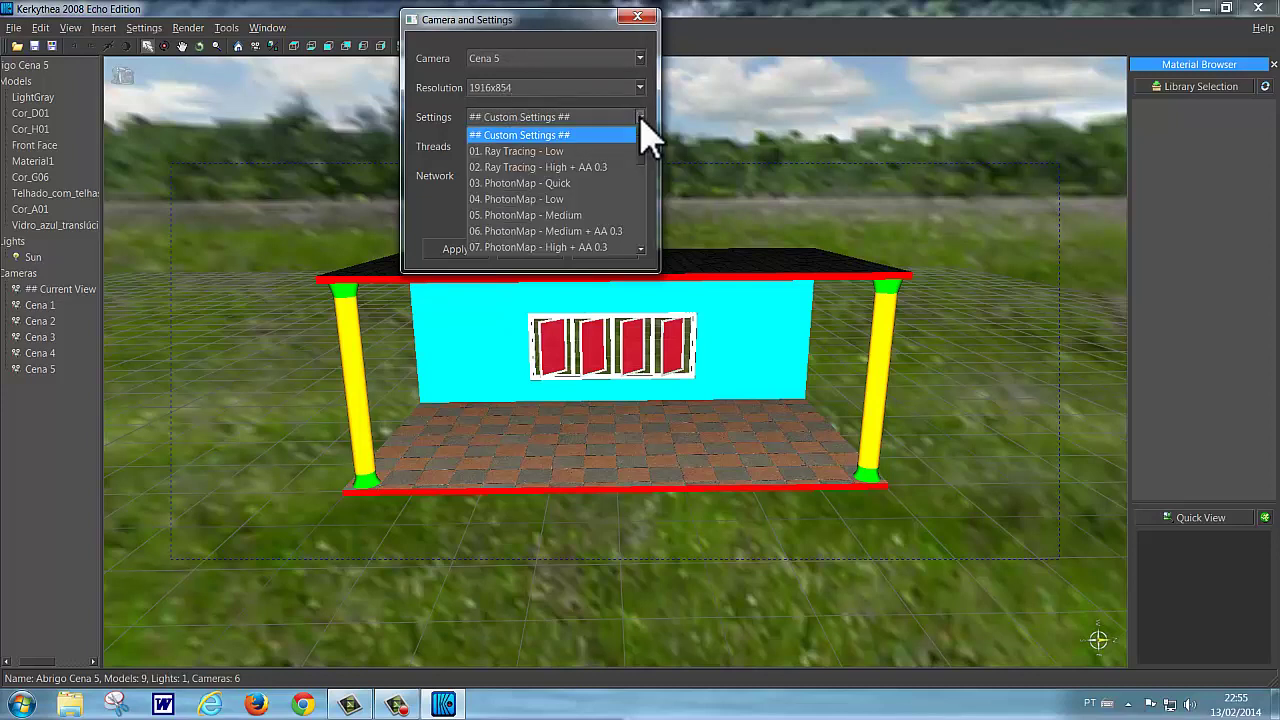
{"action": "left_click", "coordinate": [520, 231]}
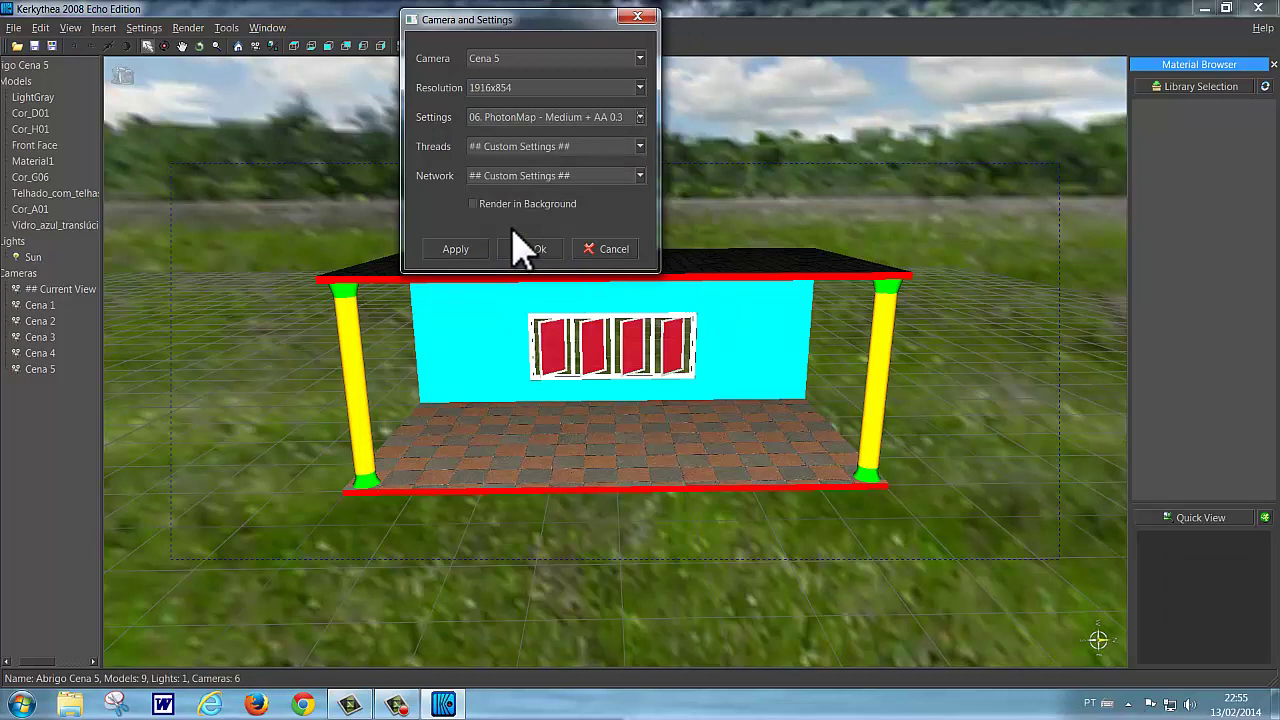
{"action": "left_click", "coordinate": [640, 148]}
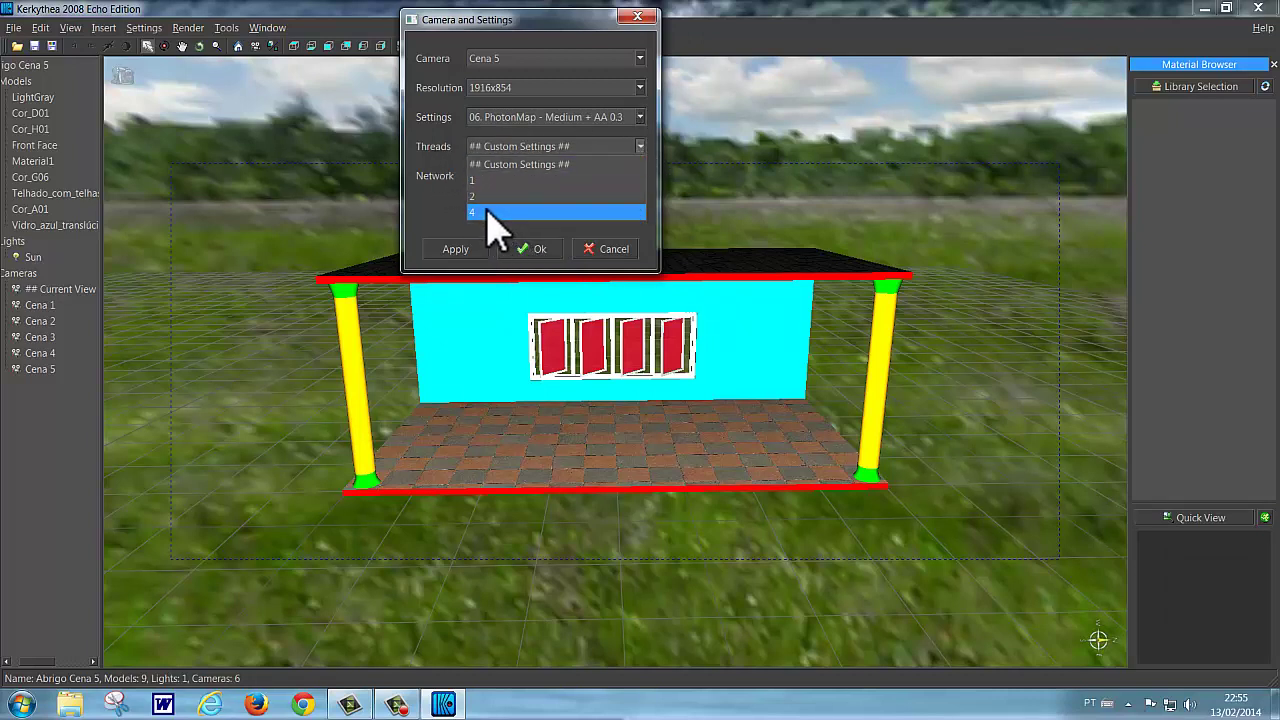
{"action": "left_click", "coordinate": [490, 212]}
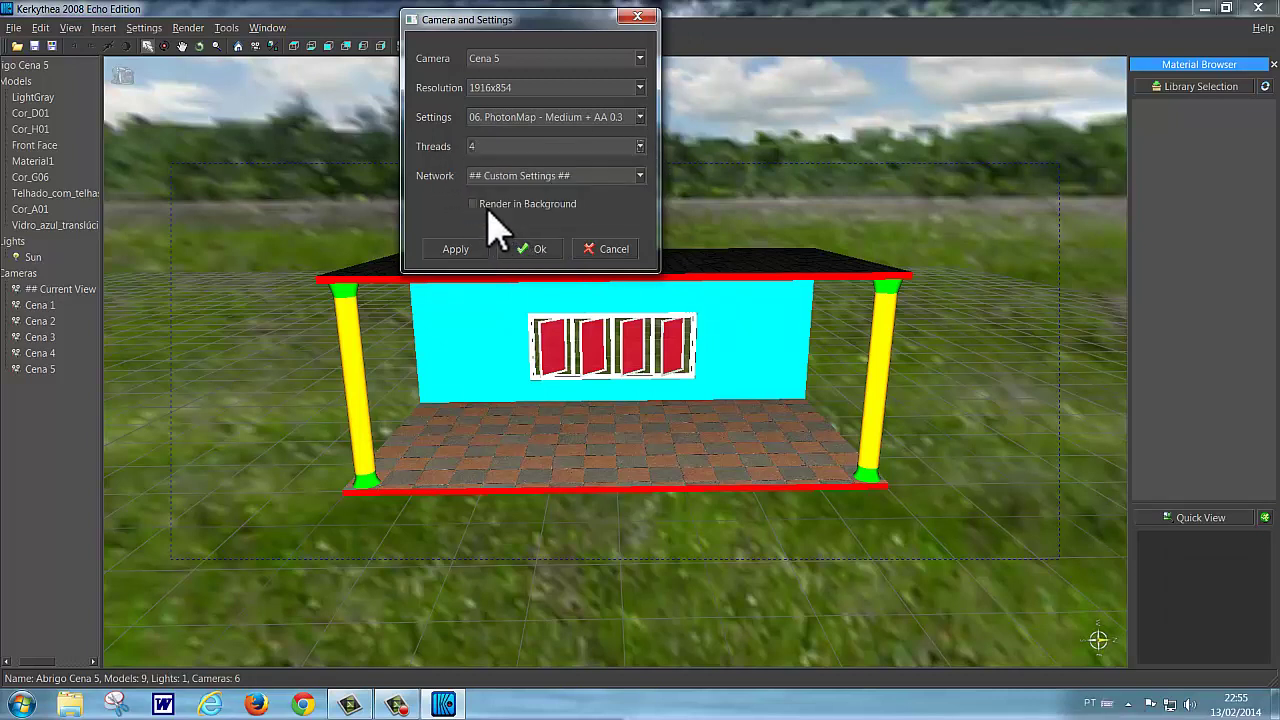
{"action": "left_click", "coordinate": [536, 250]}
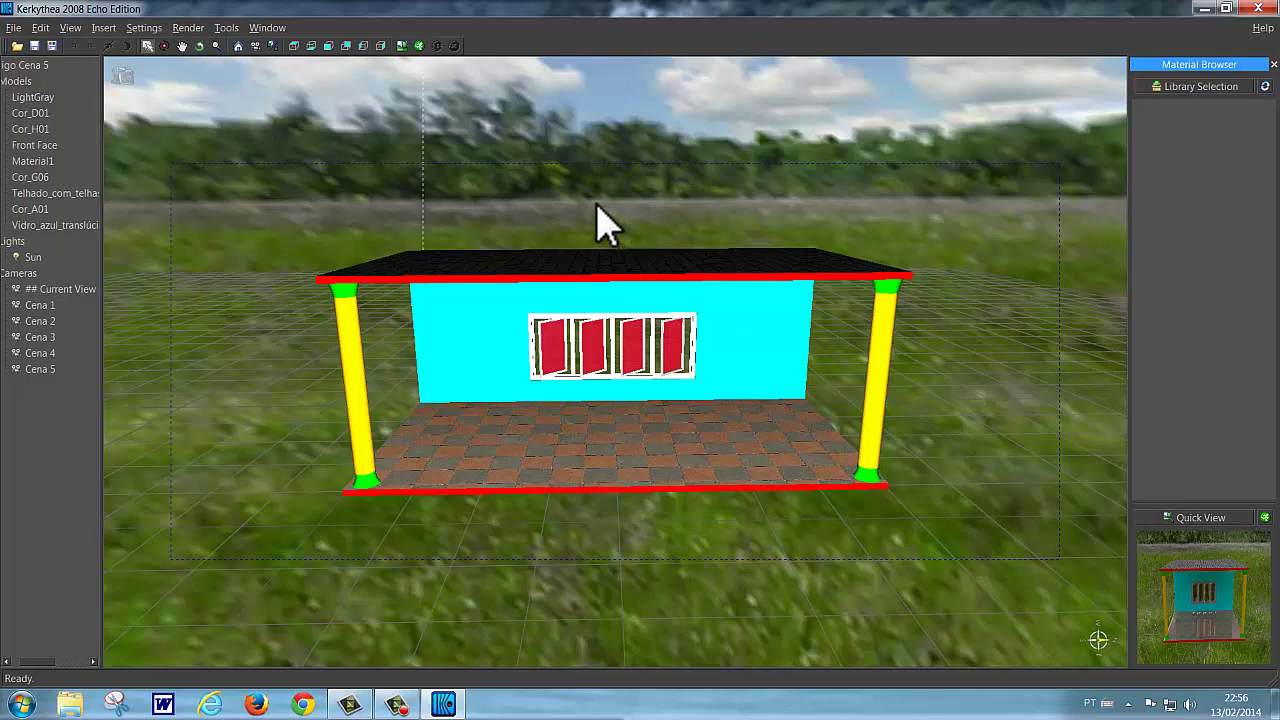
Step: Show the rendered image full screen and set its exposure to 1.40 and gamma to 1.30
{"action": "left_click", "coordinate": [401, 46]}
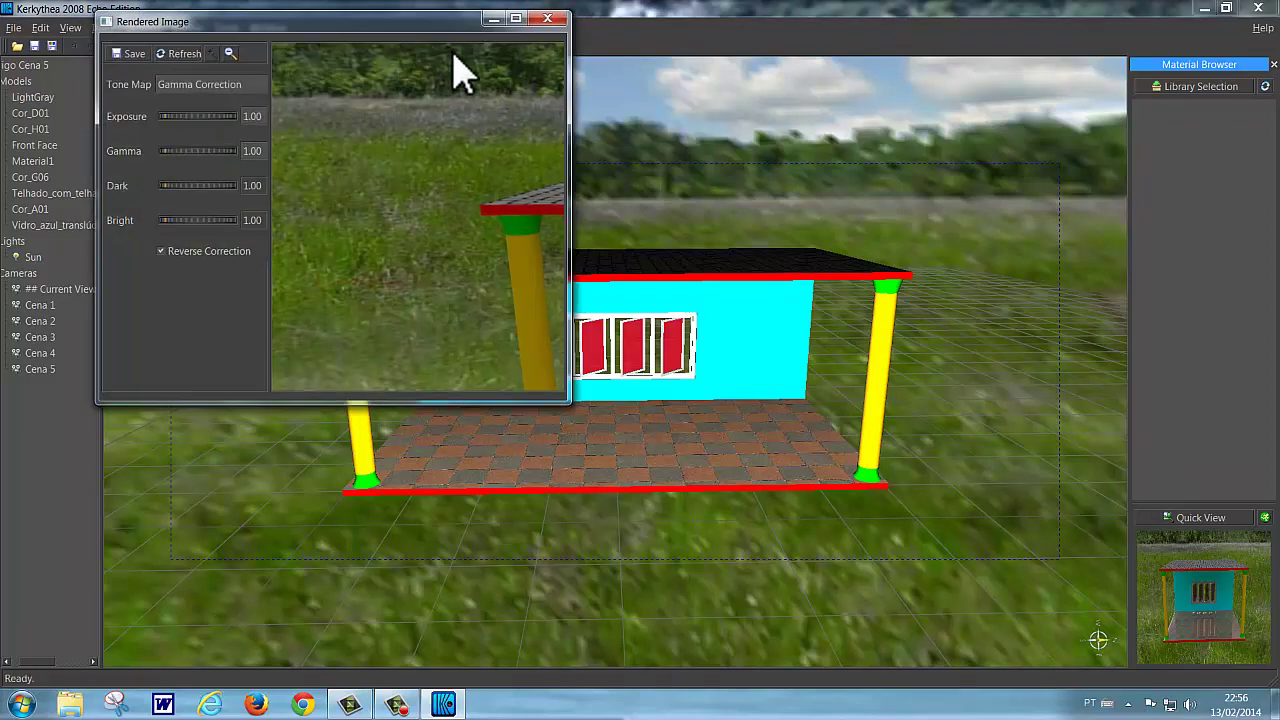
{"action": "left_click", "coordinate": [516, 20]}
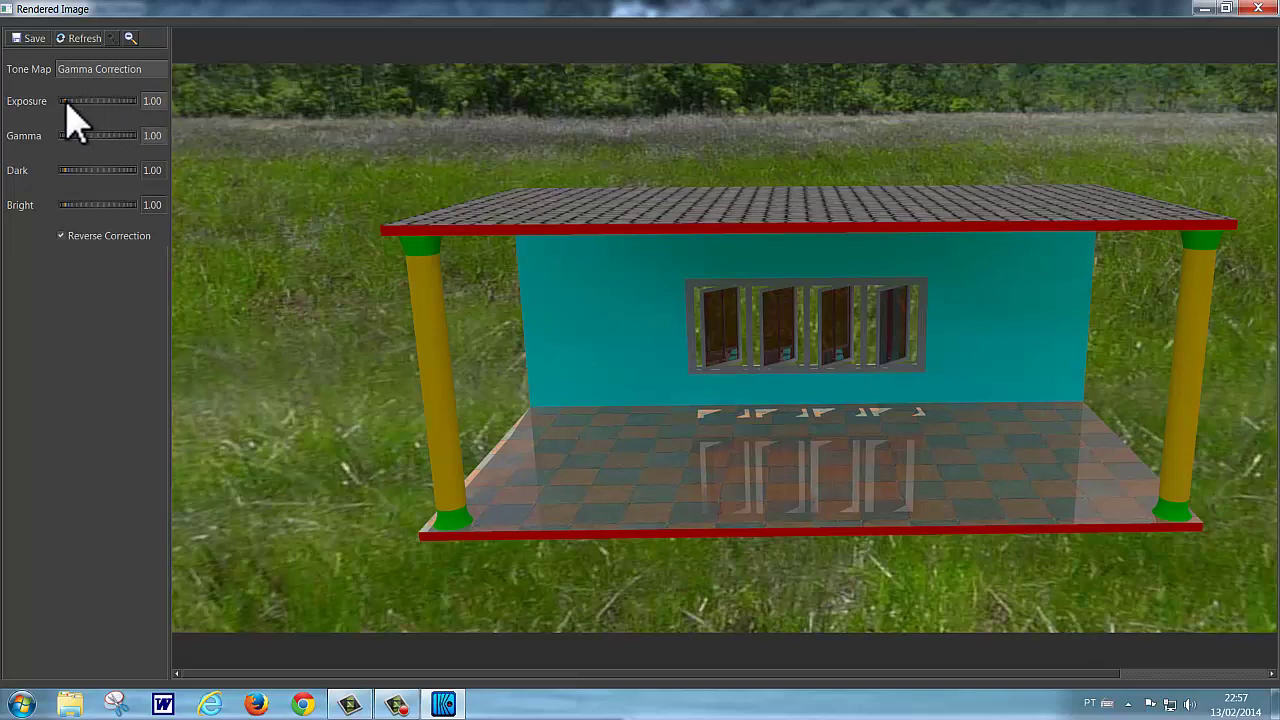
{"action": "left_click_drag", "start_coordinate": [66, 102], "coordinate": [70, 103]}
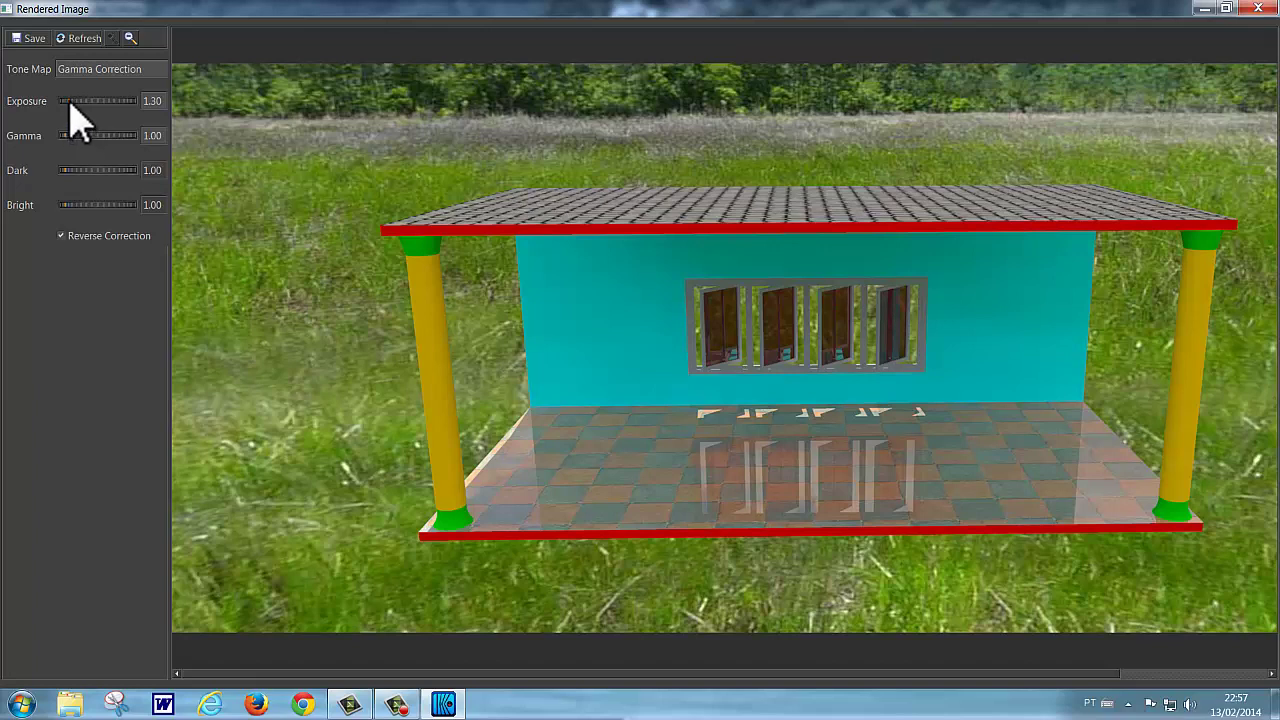
{"action": "scroll", "coordinate": [70, 103], "scroll_direction": "up", "scroll_amount": 1}
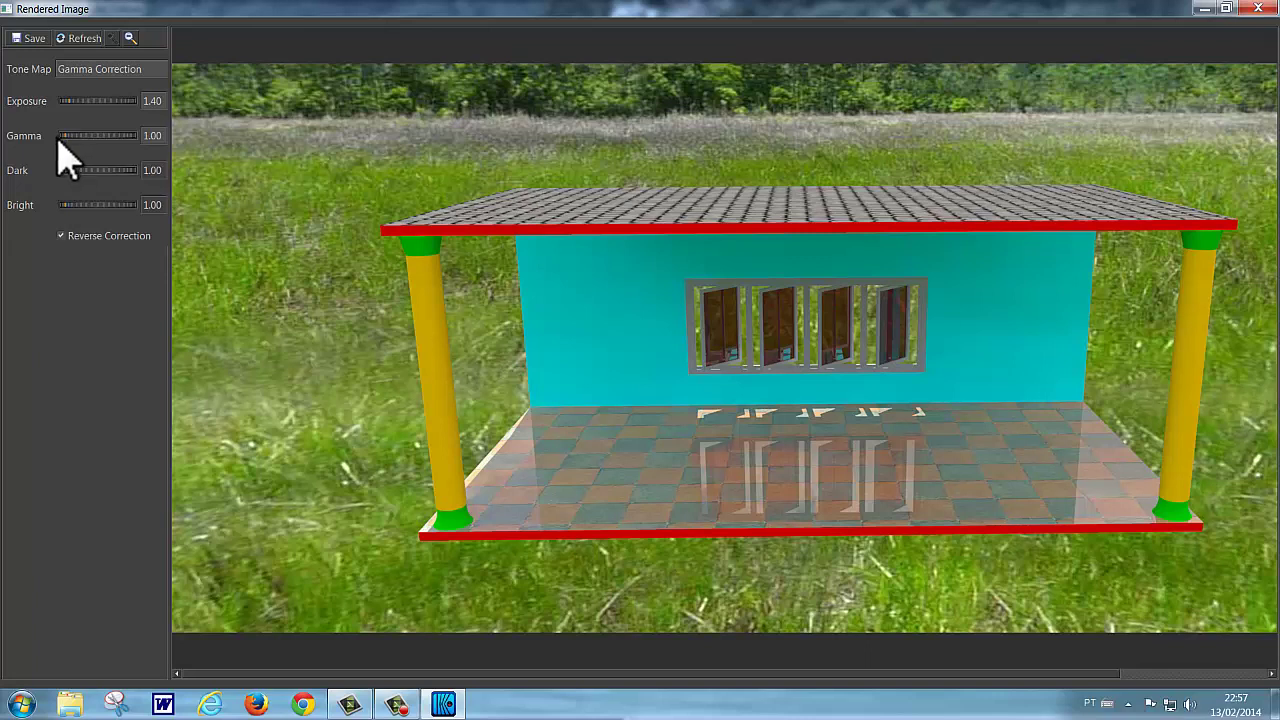
{"action": "left_click_drag", "start_coordinate": [58, 142], "coordinate": [67, 138]}
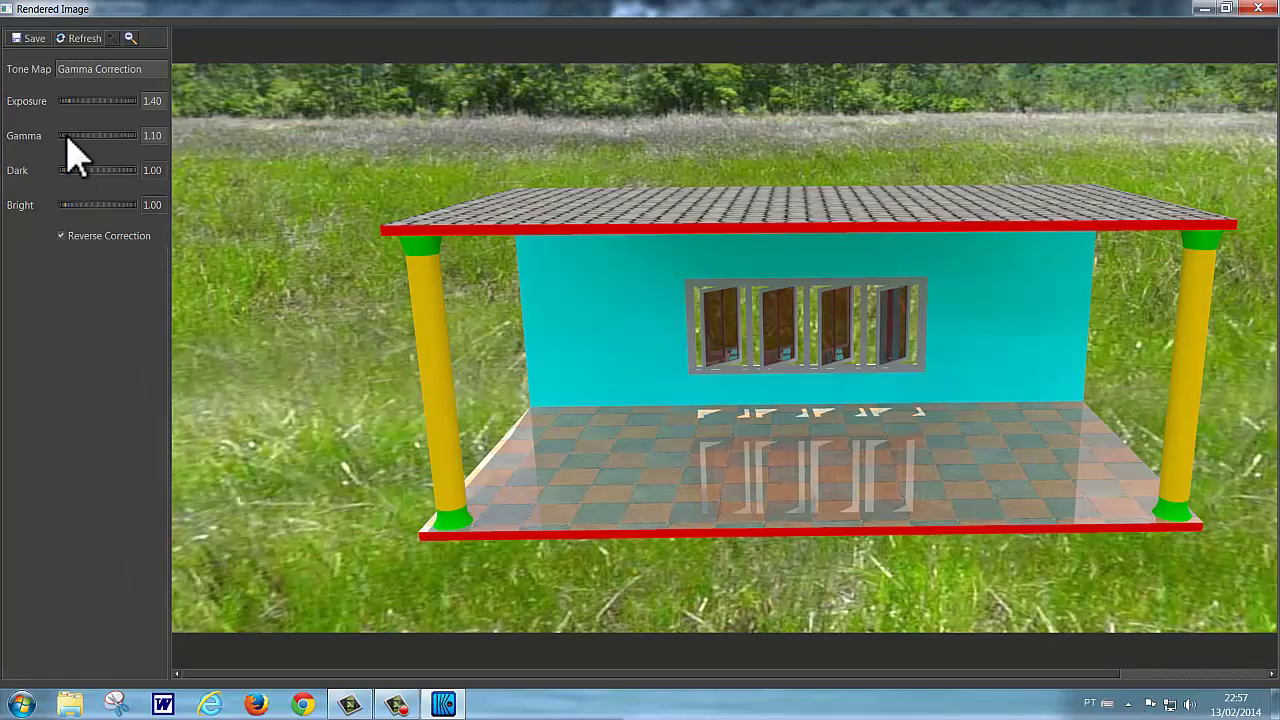
{"action": "left_click_drag", "start_coordinate": [67, 138], "coordinate": [71, 140]}
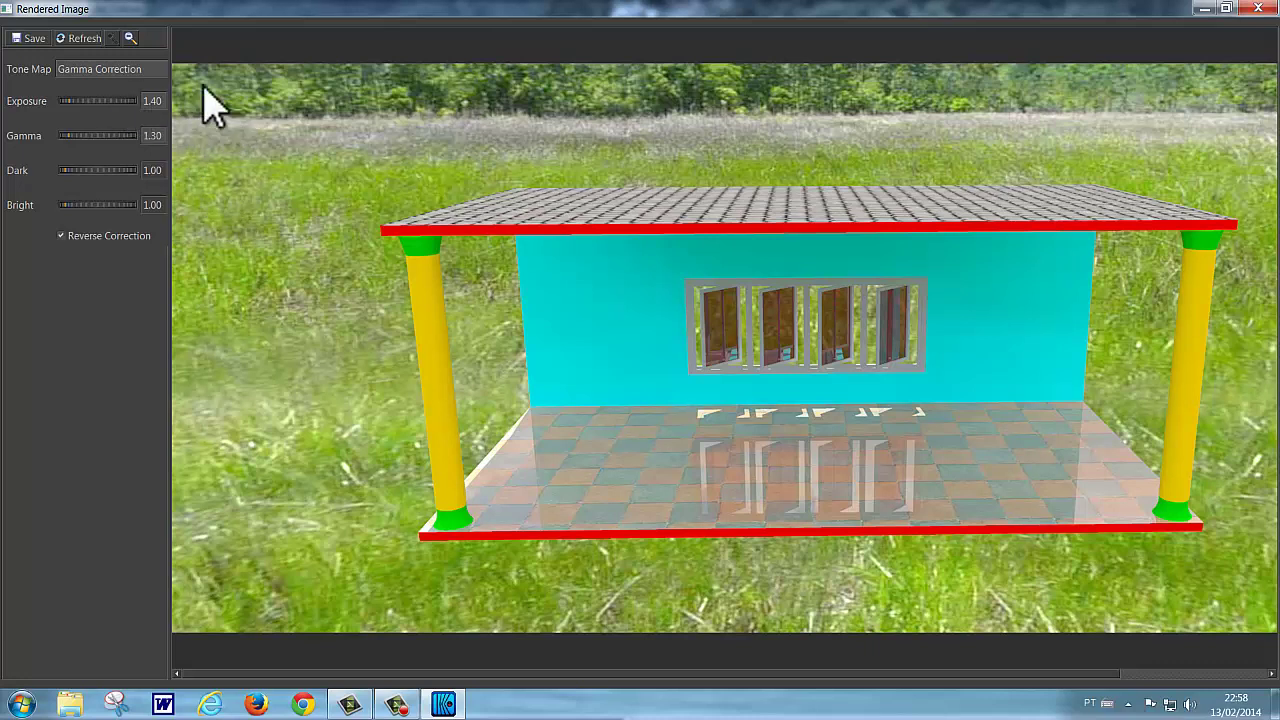
Step: Save the rendered image as a JPEG named Abrigo Cena 5 Rnd in the Imagens folder
{"action": "left_click", "coordinate": [34, 40]}
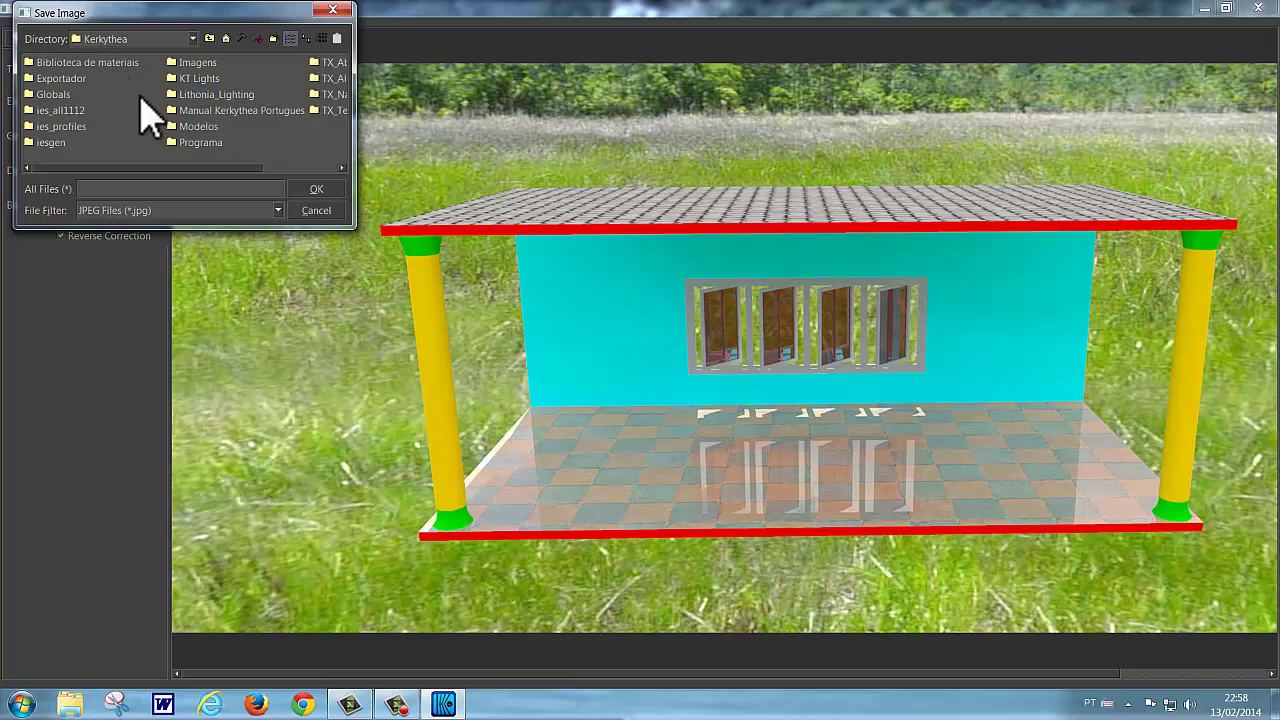
{"action": "left_click", "coordinate": [195, 66]}
{"action": "double_click", "coordinate": [196, 66]}
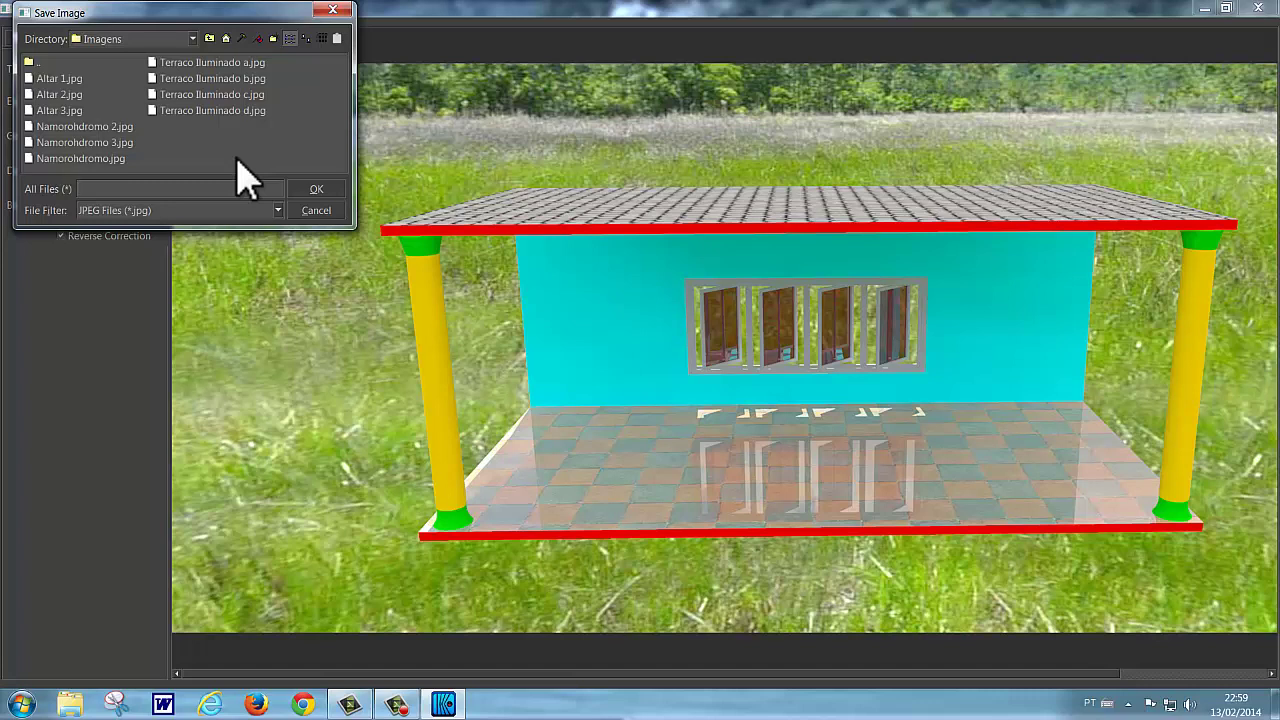
{"action": "type", "text": "Abrigo Cena 5 R"}
{"action": "type", "text": "nd"}
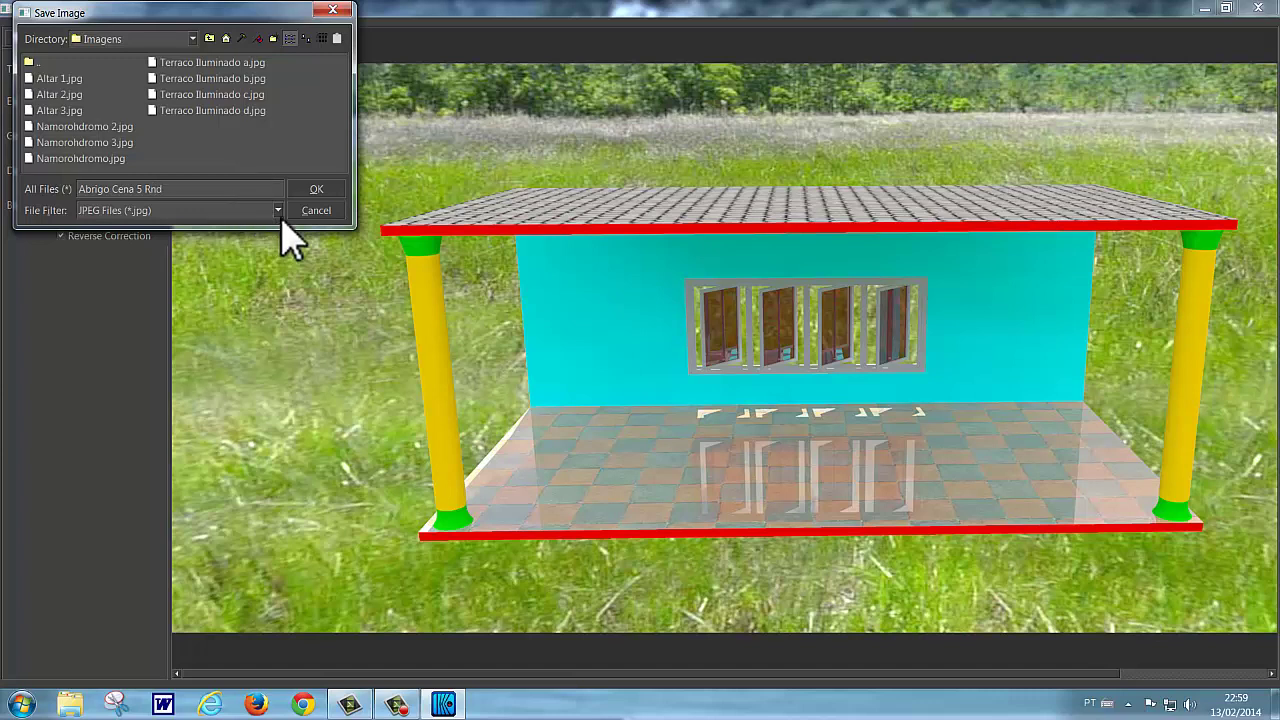
{"action": "left_click", "coordinate": [313, 189]}
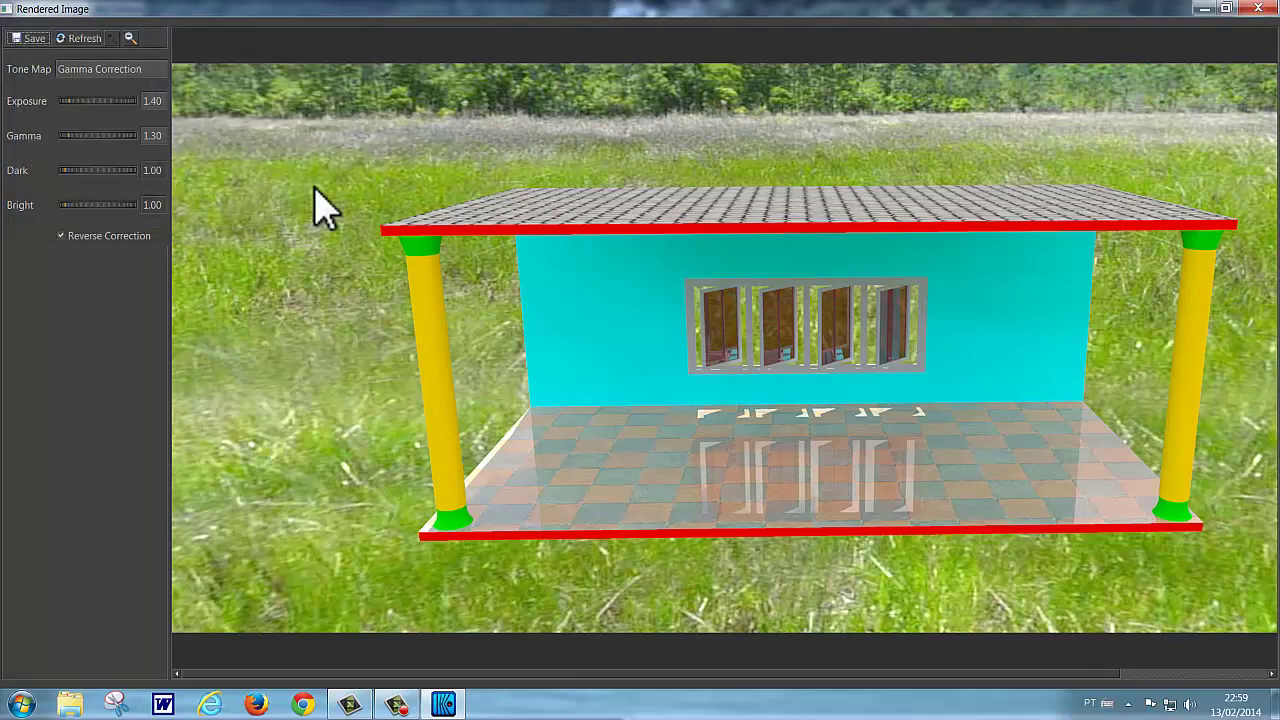
Step: Close the rendered image and quit Kerkythea
{"action": "left_click", "coordinate": [1257, 8]}
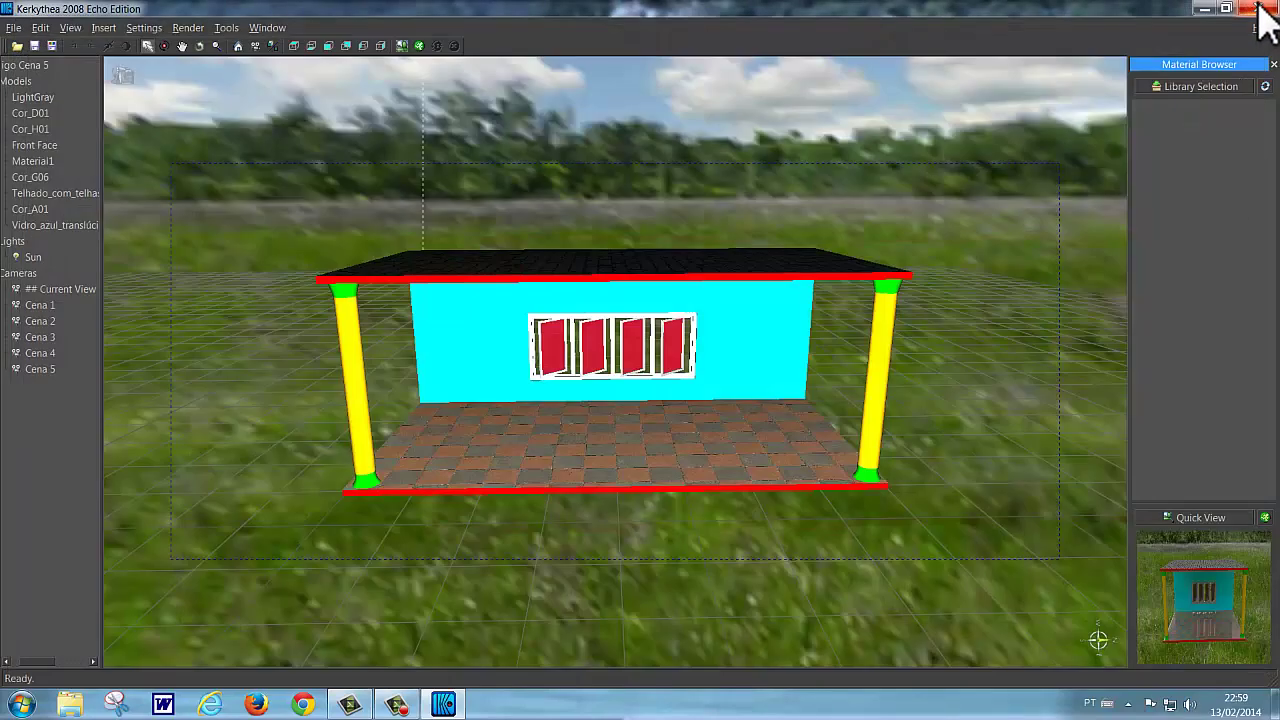
{"action": "left_click", "coordinate": [1258, 8]}
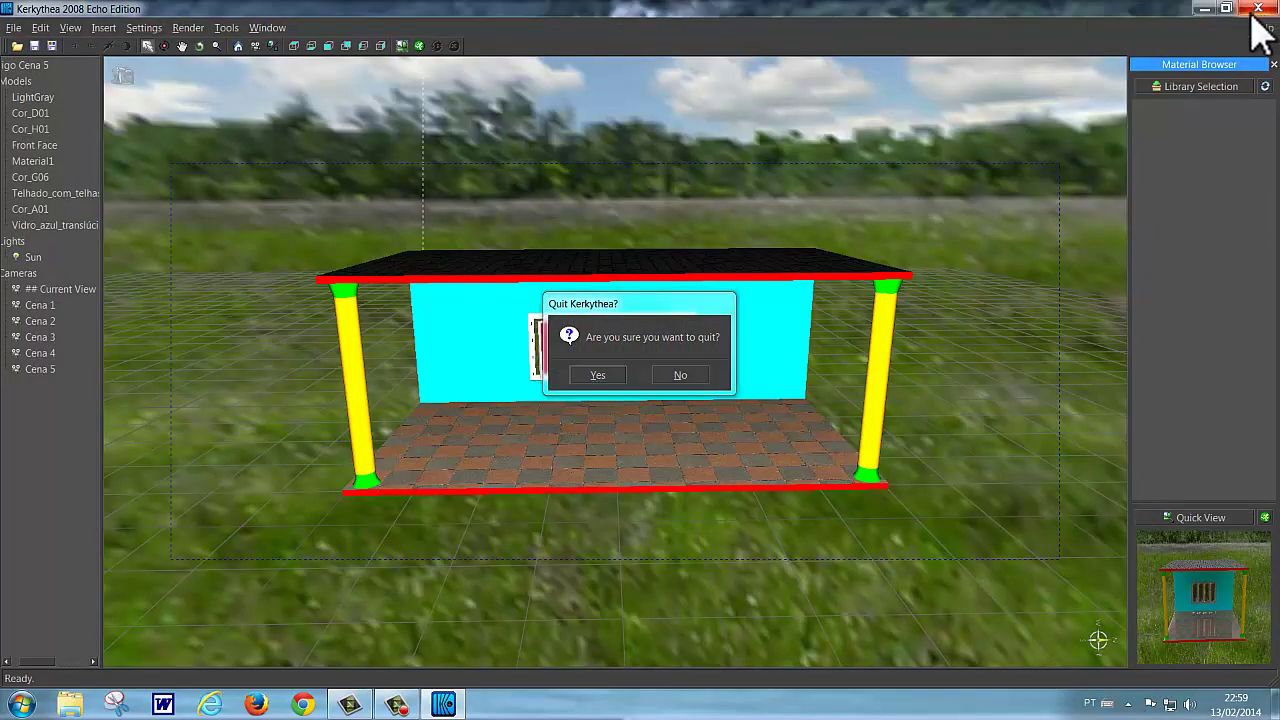
{"action": "left_click", "coordinate": [596, 378]}
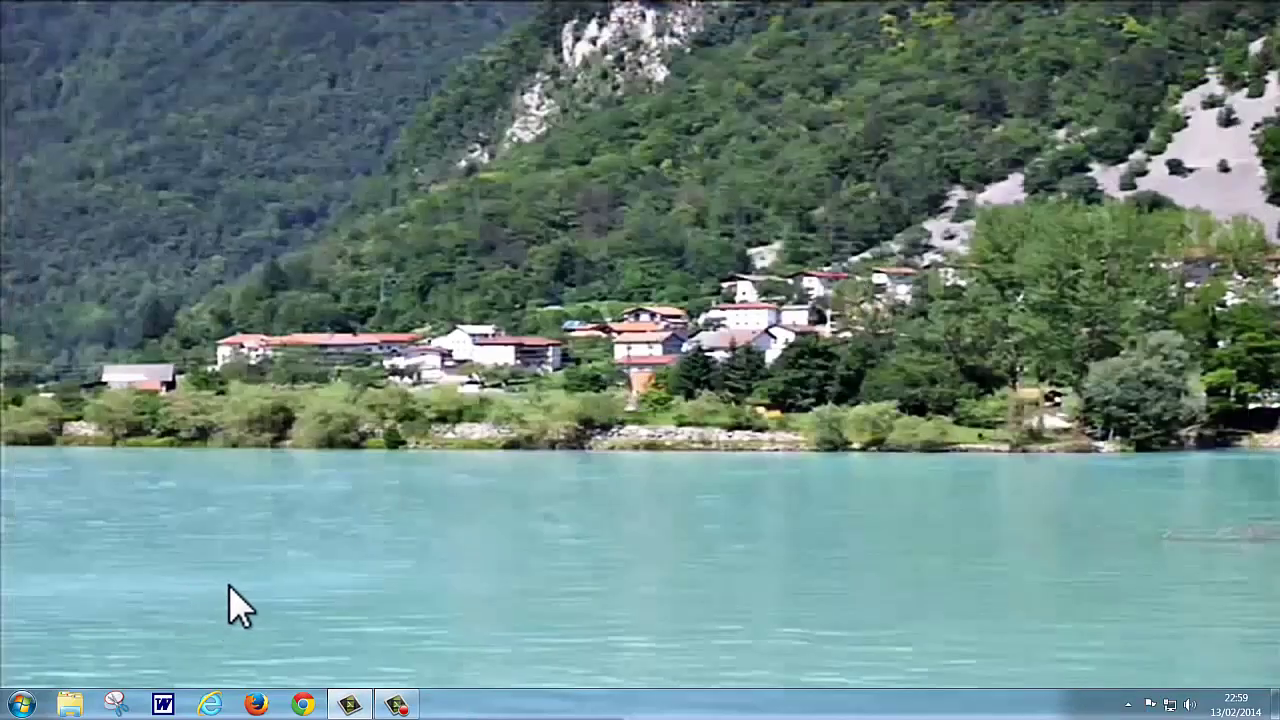
Step: Switch to Windows Explorer and open the Imagens folder inside the Kerkythea folder on Disco Local (C:)
{"action": "left_click", "coordinate": [62, 705]}
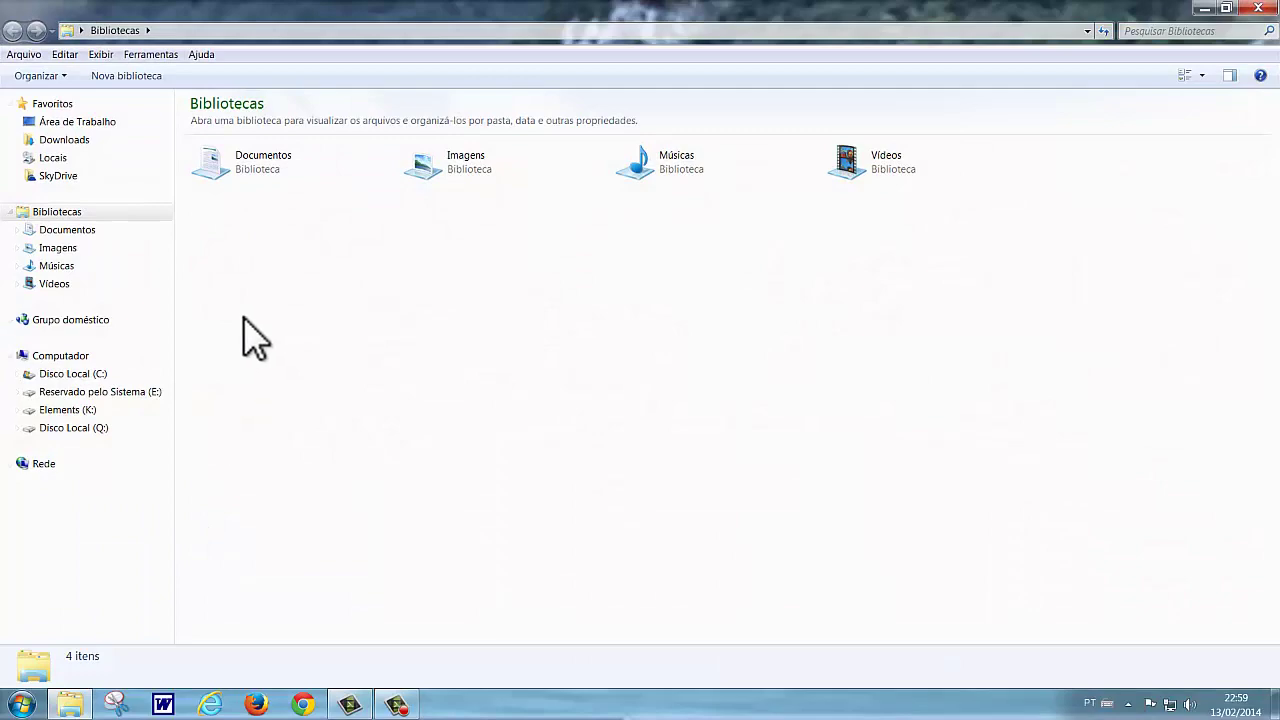
{"action": "left_click", "coordinate": [100, 374]}
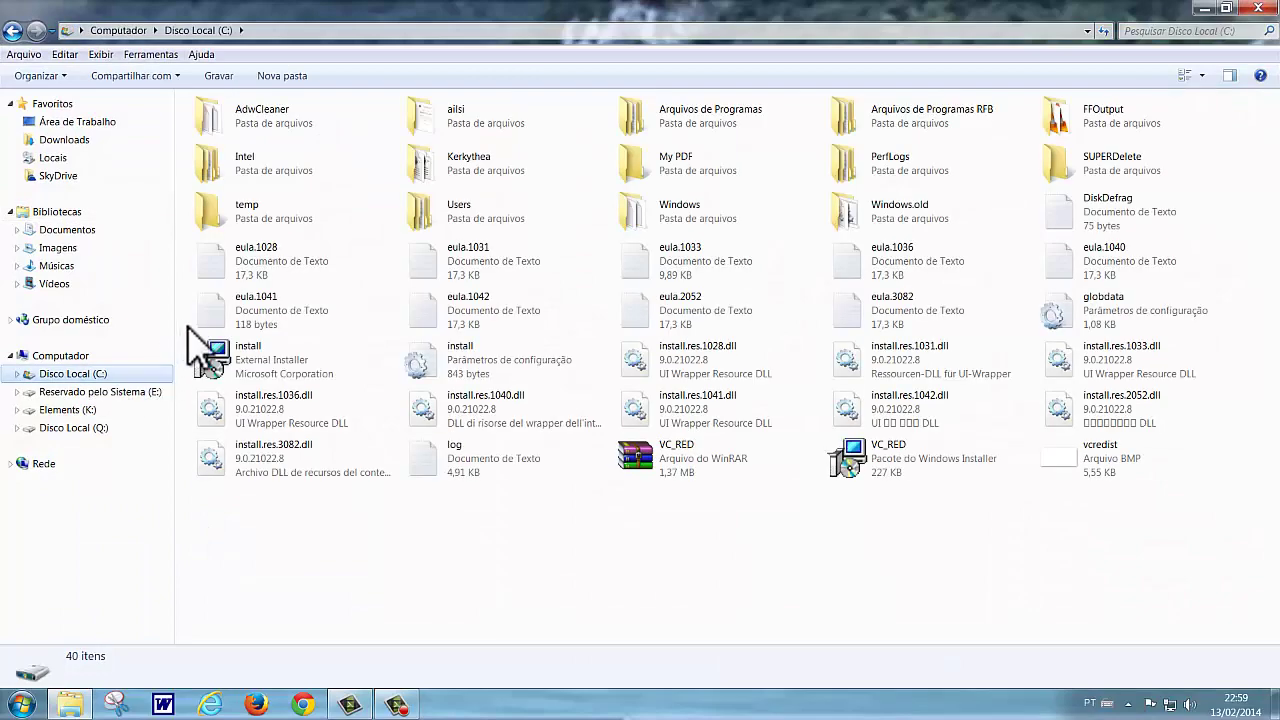
{"action": "double_click", "coordinate": [443, 170]}
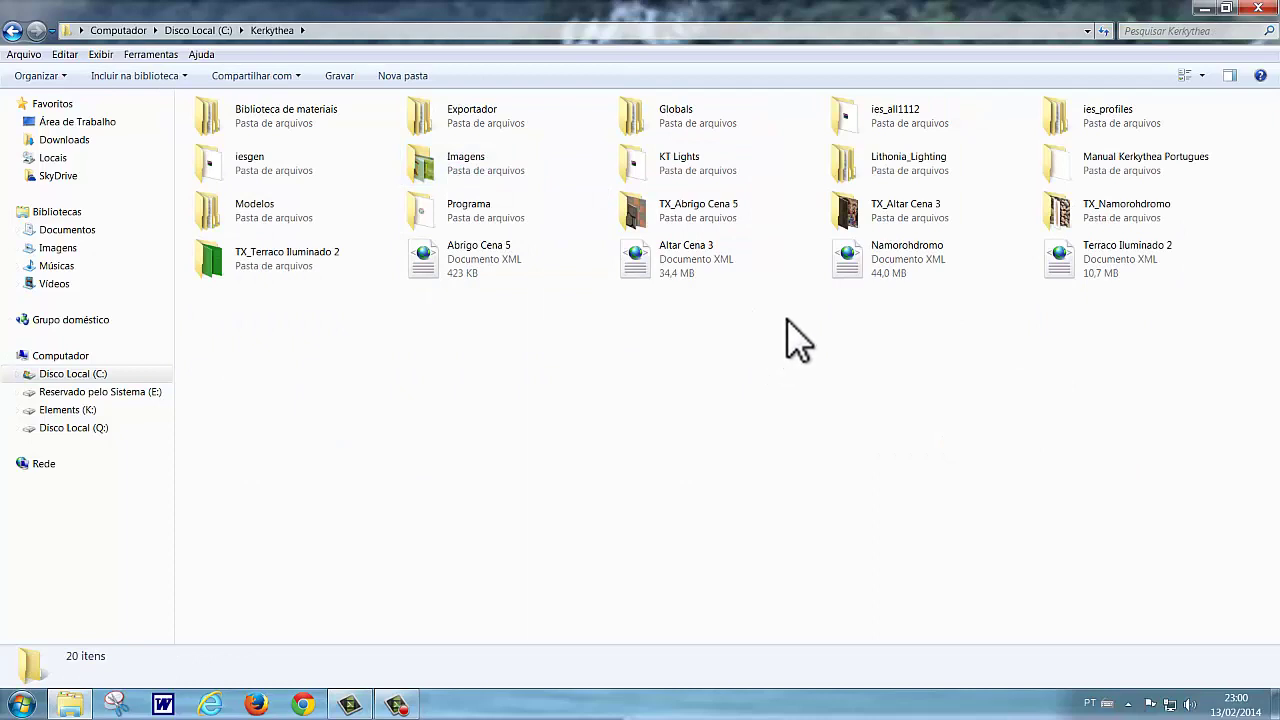
{"action": "left_click", "coordinate": [455, 173]}
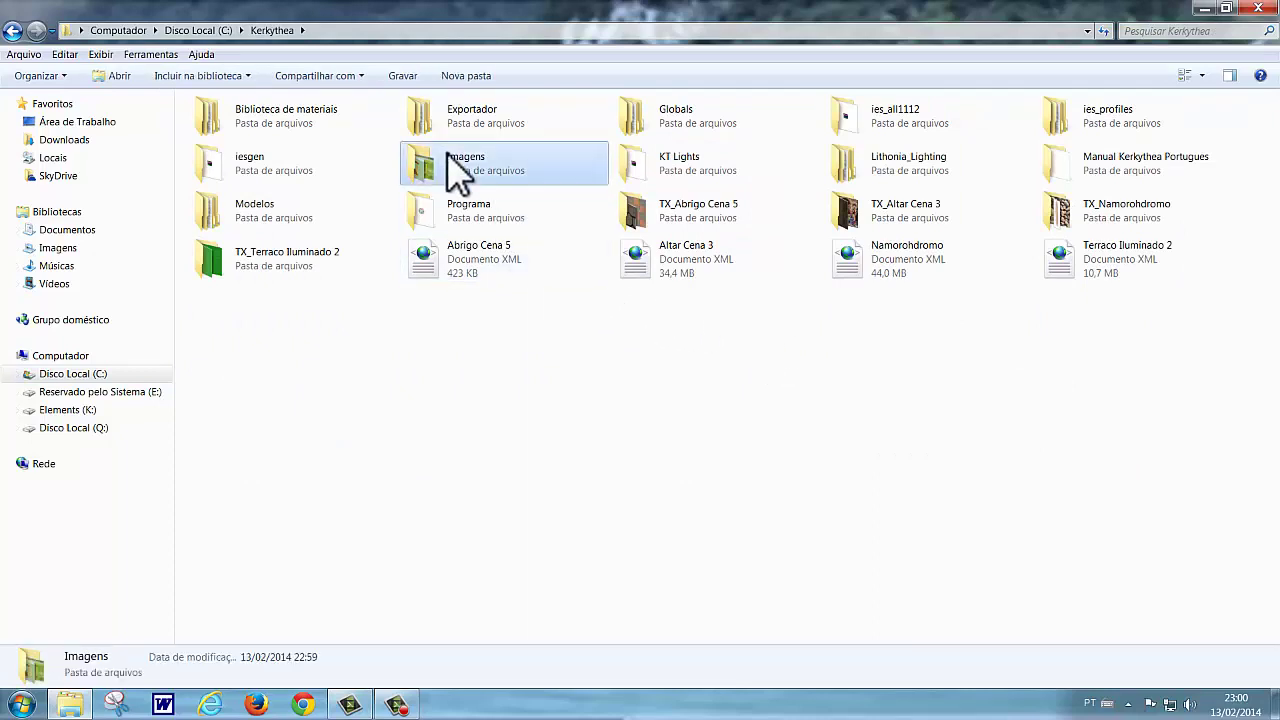
{"action": "double_click", "coordinate": [449, 160]}
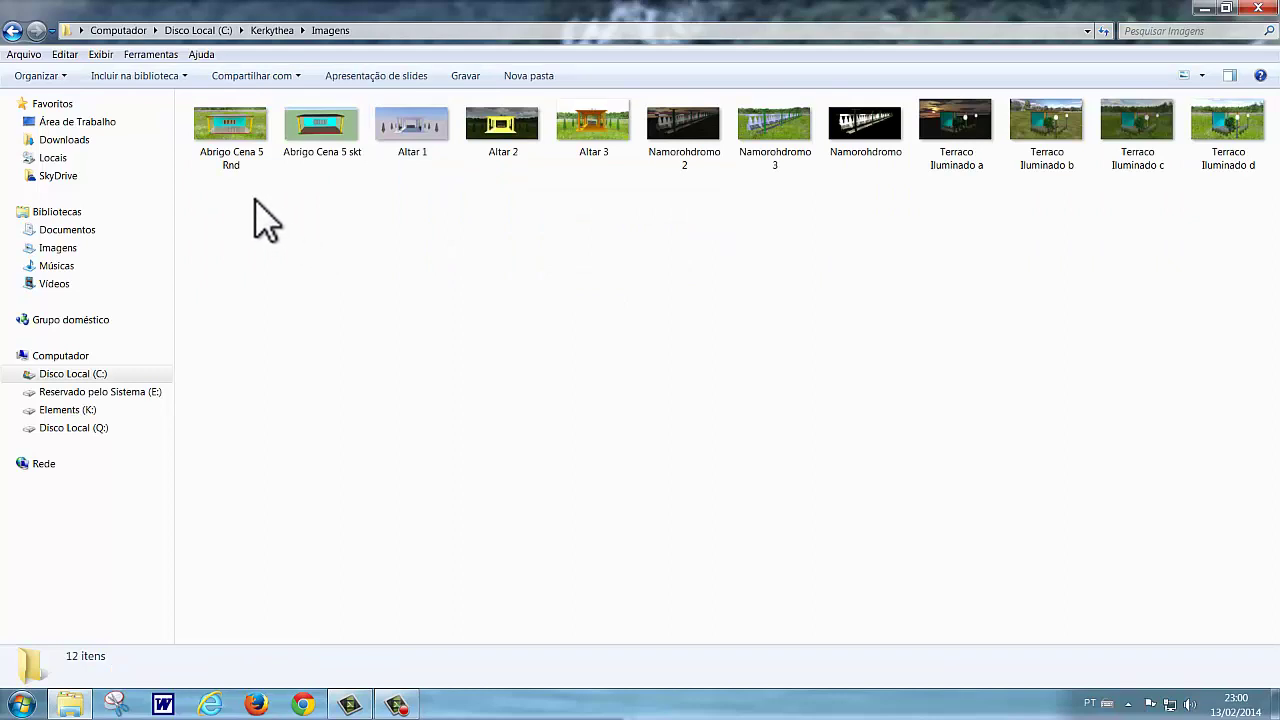
Step: View the Abrigo Cena 5 skt image and the Abrigo Cena 5 Rnd image in Windows Photo Viewer, minimizing each one after viewing
{"action": "left_click", "coordinate": [320, 124]}
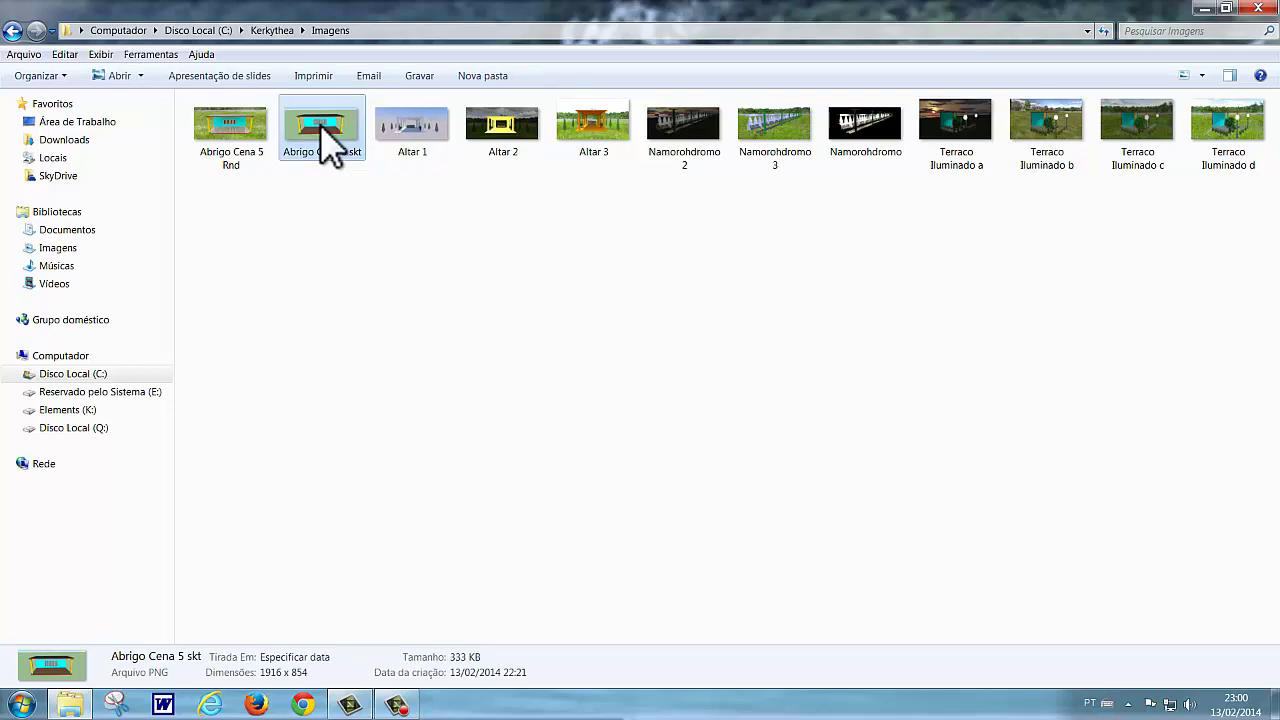
{"action": "double_click", "coordinate": [320, 124]}
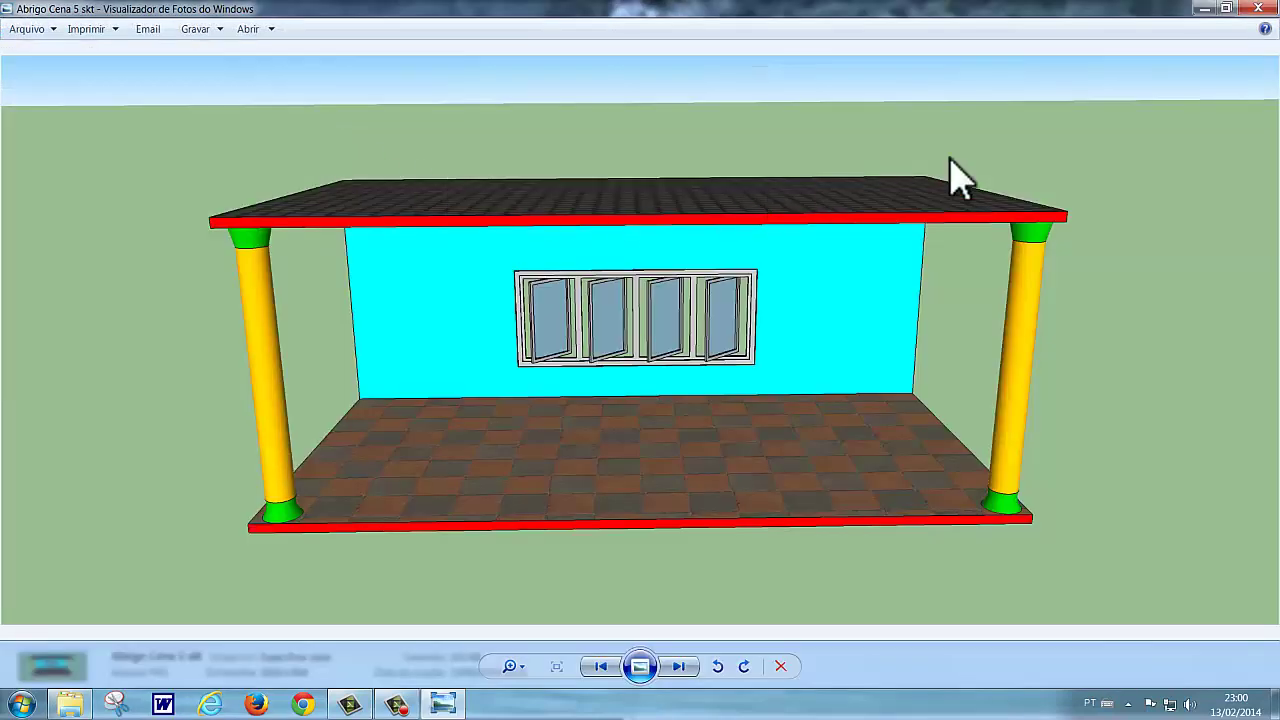
{"action": "left_click", "coordinate": [1204, 9]}
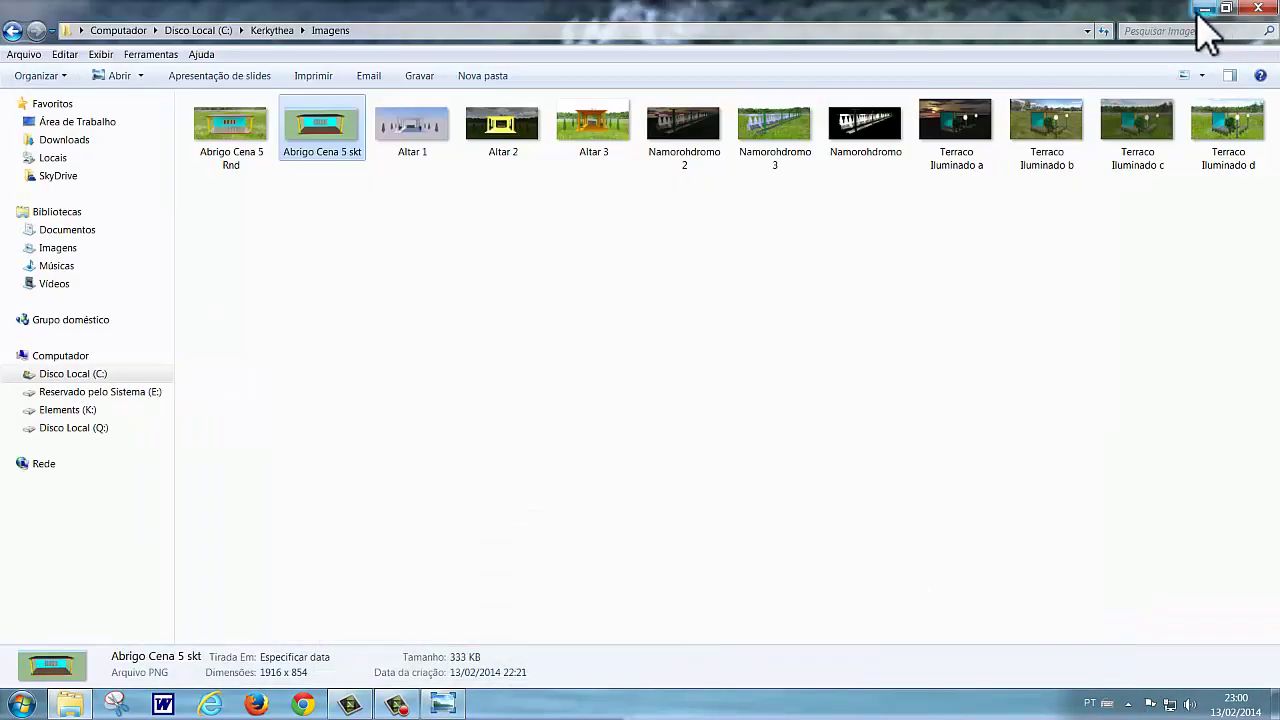
{"action": "double_click", "coordinate": [230, 129]}
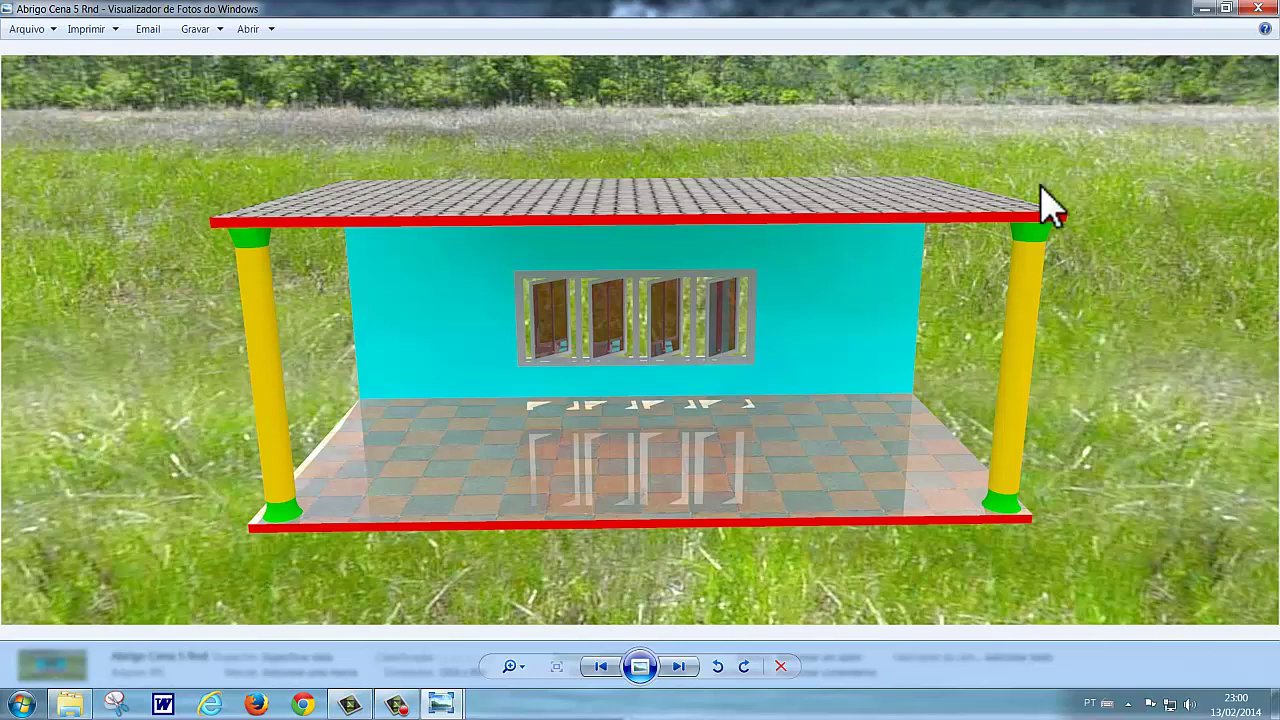
{"action": "left_click", "coordinate": [1203, 9]}
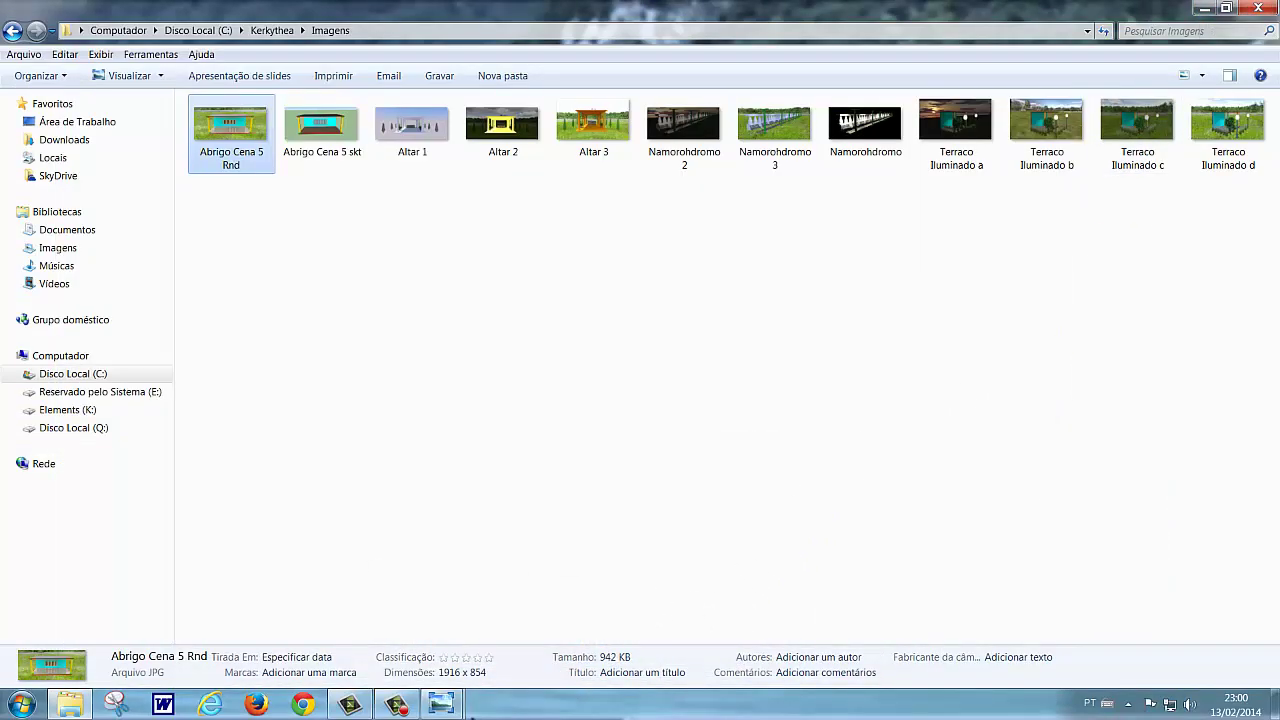
Step: Compare the Abrigo Cena 5 skt and Abrigo Cena 5 Rnd images by alternating between their window previews
{"action": "mouse_move", "coordinate": [440, 708]}
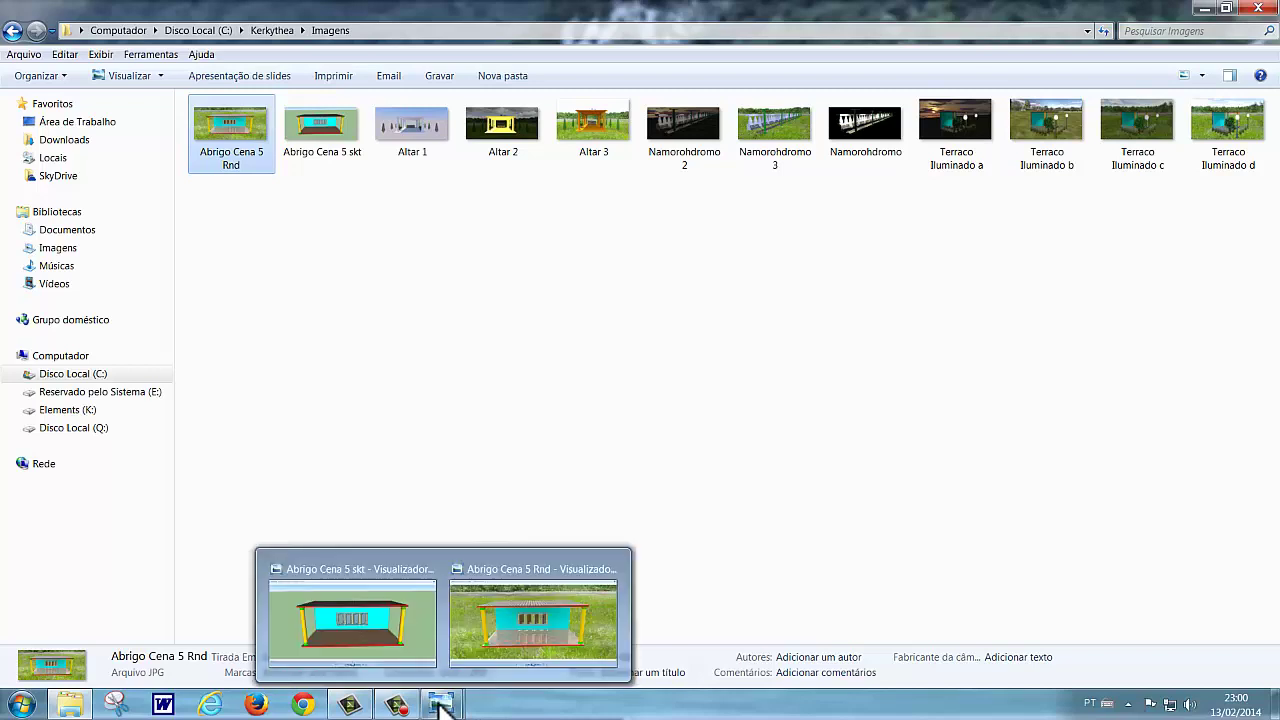
{"action": "mouse_move", "coordinate": [434, 635]}
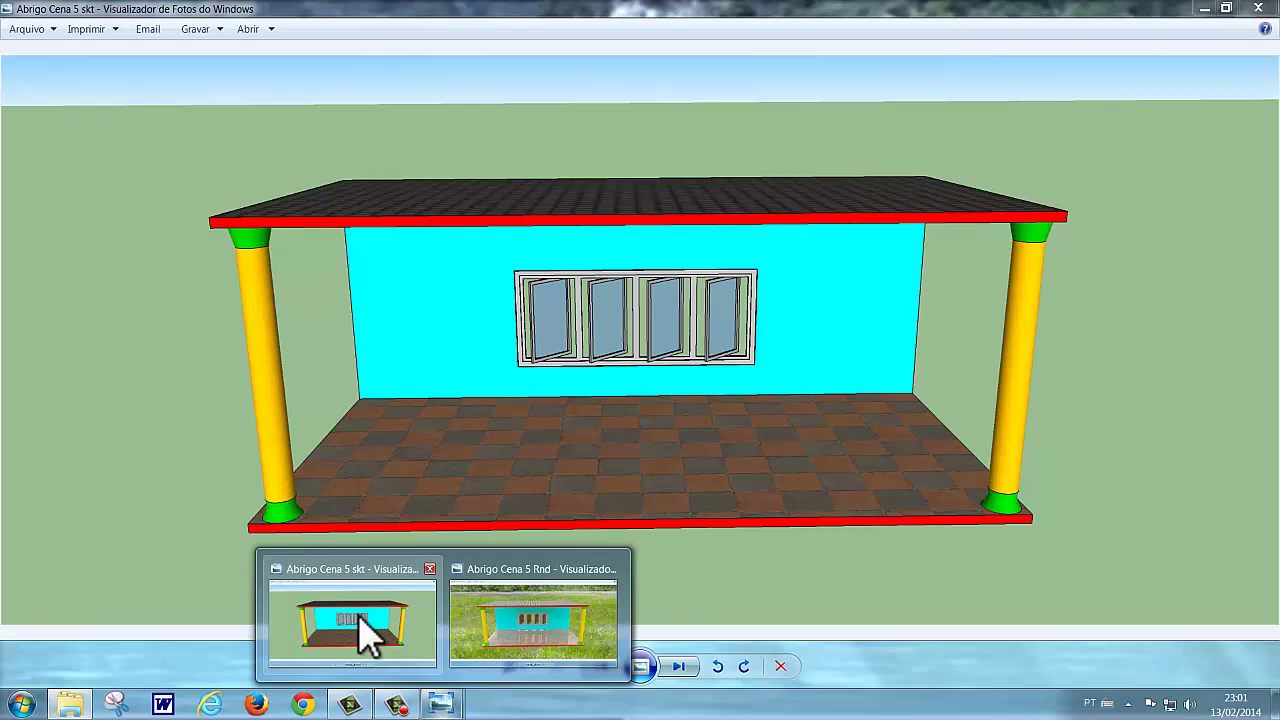
{"action": "mouse_move", "coordinate": [520, 628]}
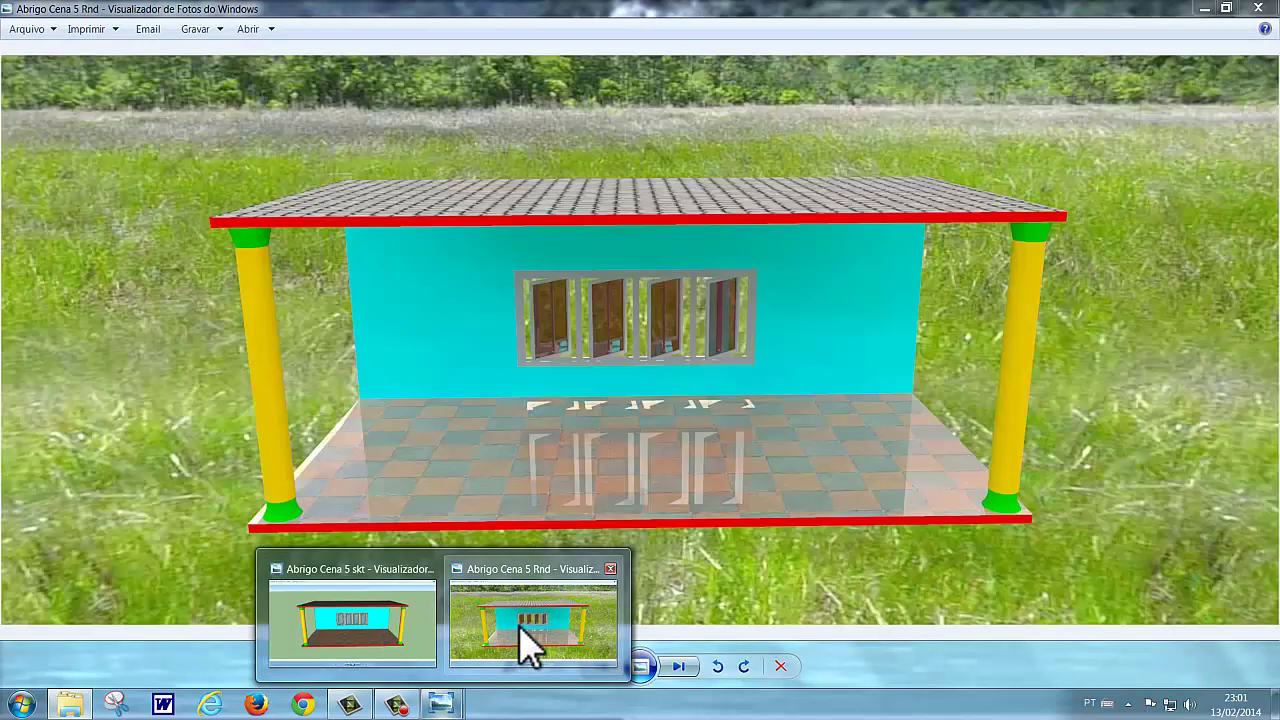
{"action": "mouse_move", "coordinate": [371, 623]}
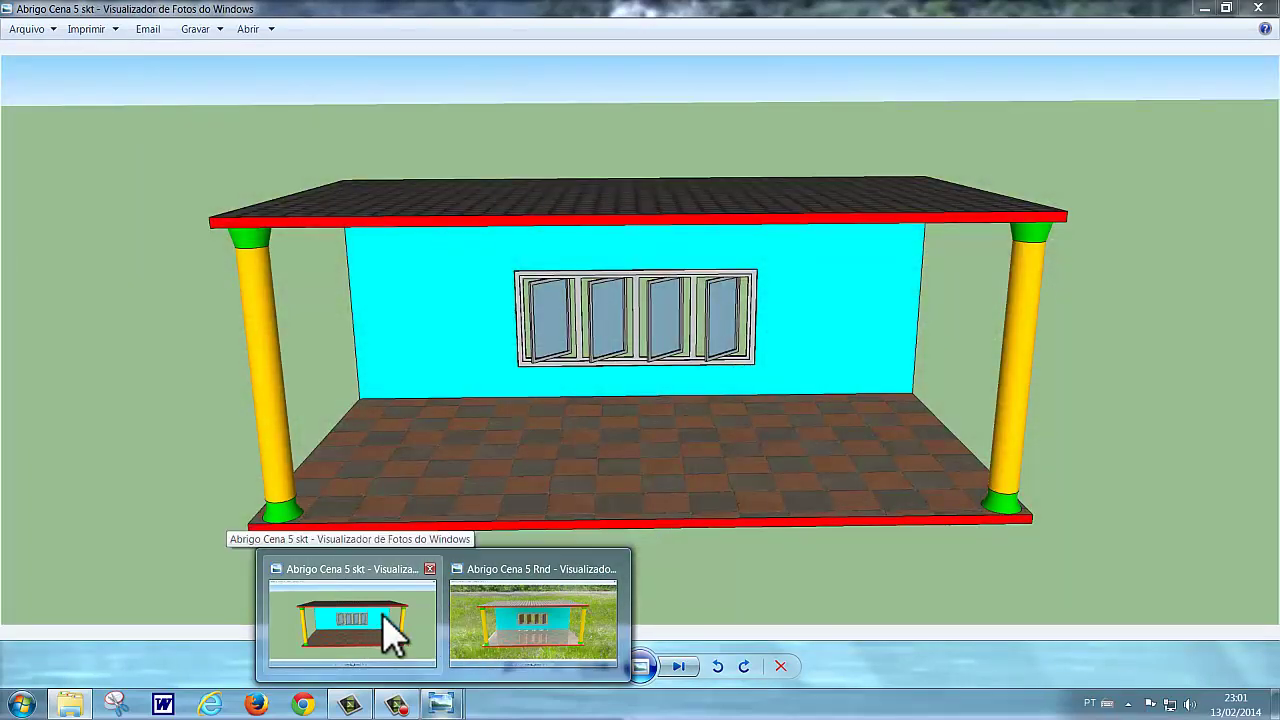